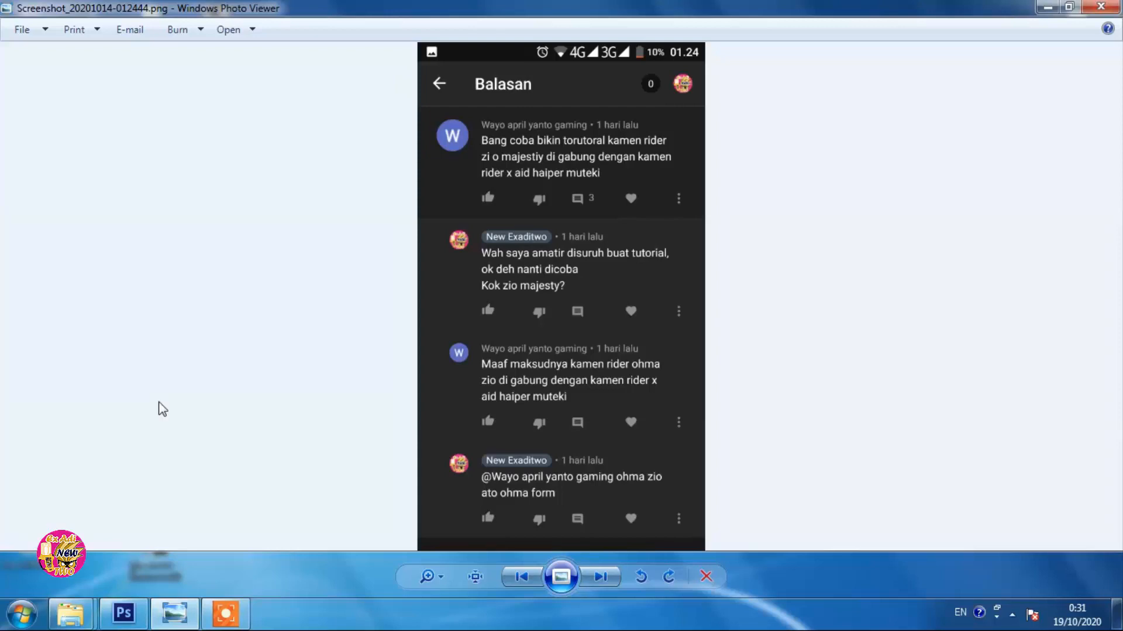
Switch to Photoshop and open KRZiO-Oma_Zi-O.png from the zi o form folder as a new document
{"action": "left_click", "coordinate": [123, 613]}
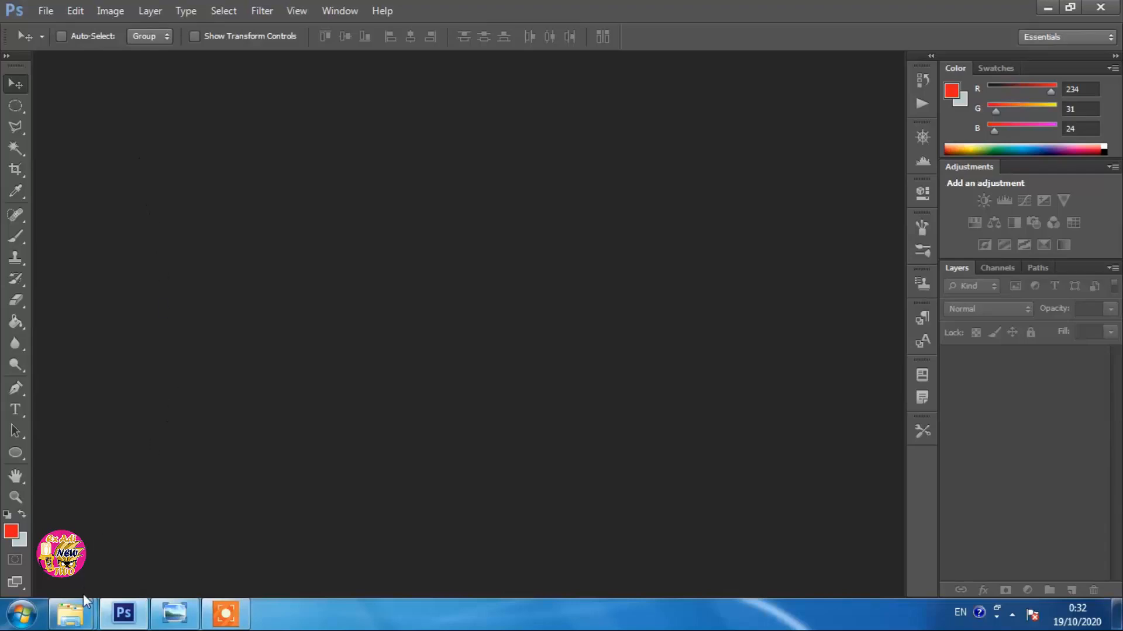
{"action": "mouse_move", "coordinate": [83, 594]}
{"action": "left_click", "coordinate": [141, 536]}
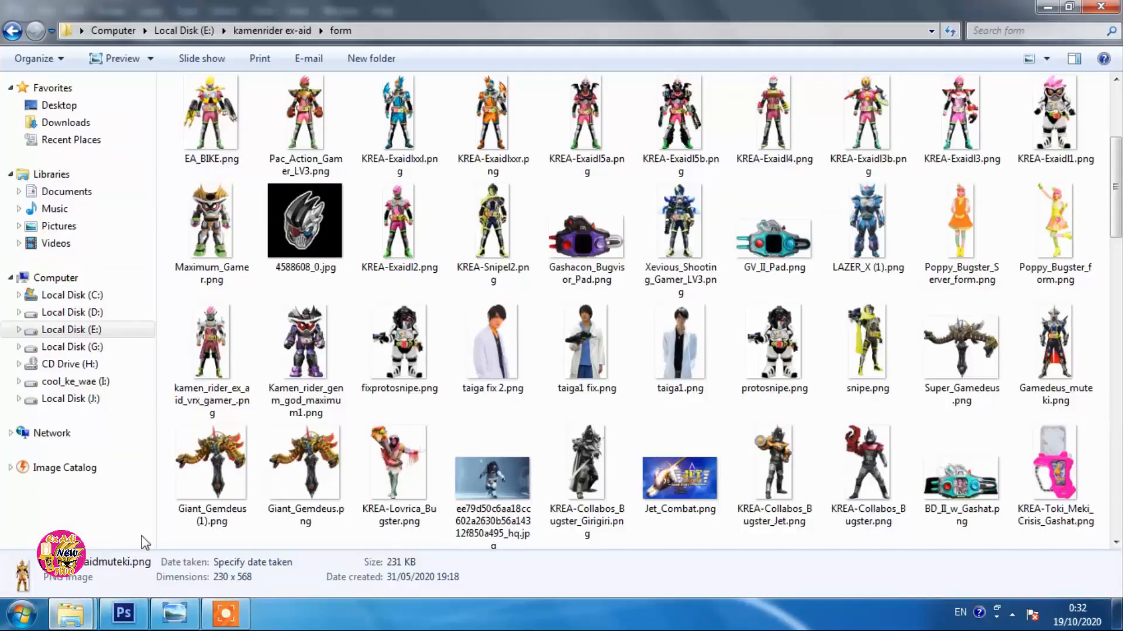
{"action": "scroll", "coordinate": [400, 310], "scroll_direction": "up", "scroll_amount": 2}
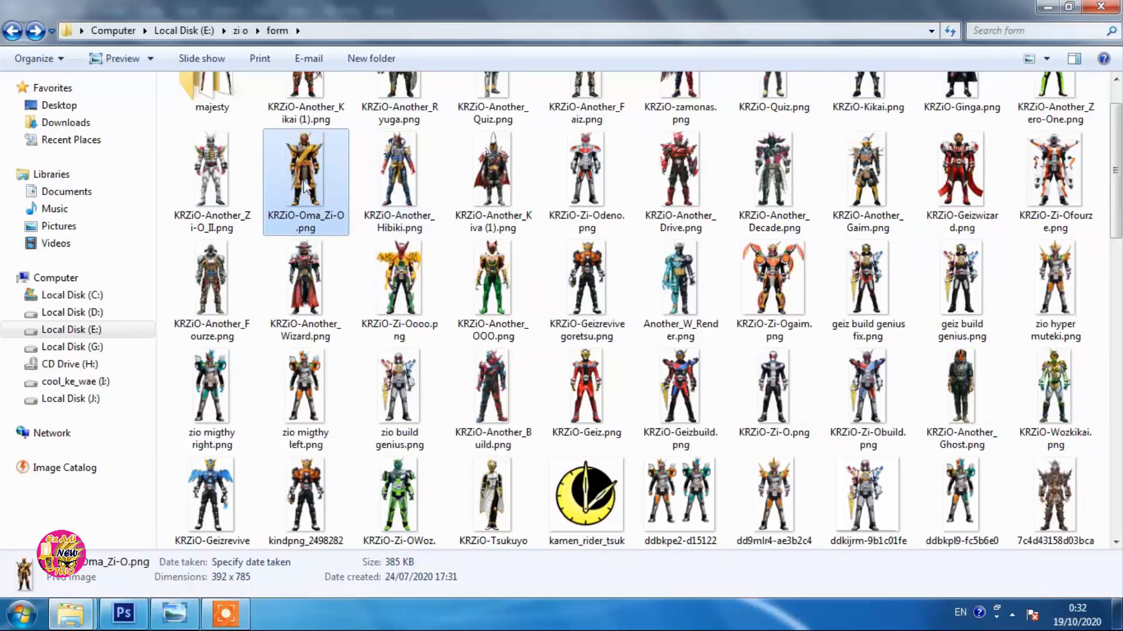
{"action": "left_click_drag", "start_coordinate": [308, 173], "coordinate": [318, 422]}
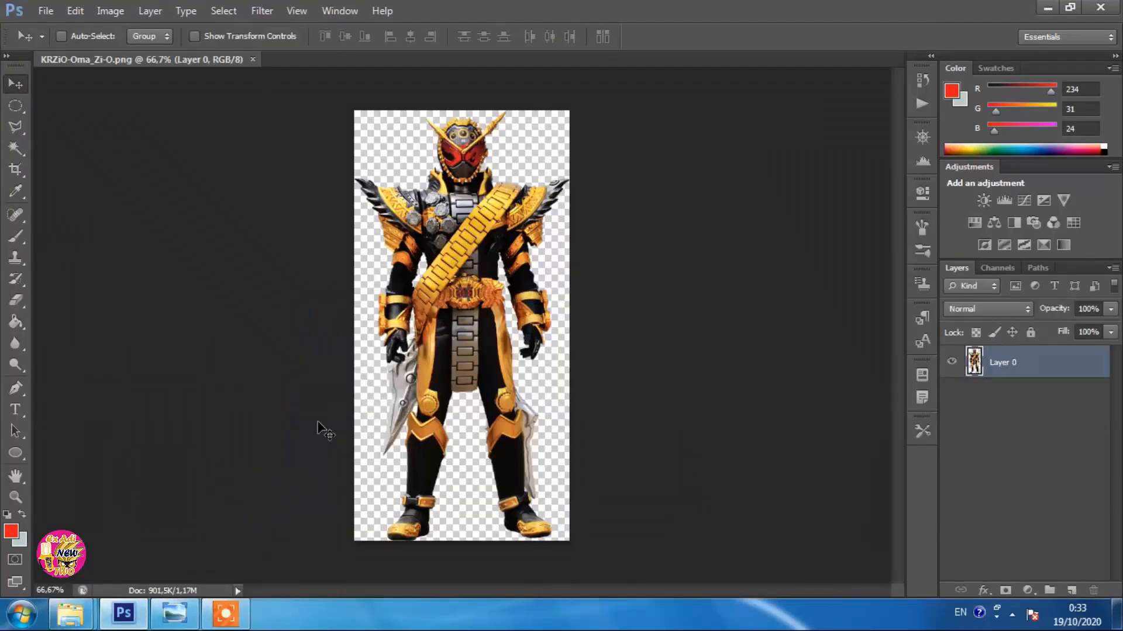
Place KREA-Exaidmuteki.png from the kamenrider ex-aid form folder and scale it to about 144% wide and 146% high over Oma Zi-O
{"action": "mouse_move", "coordinate": [70, 612]}
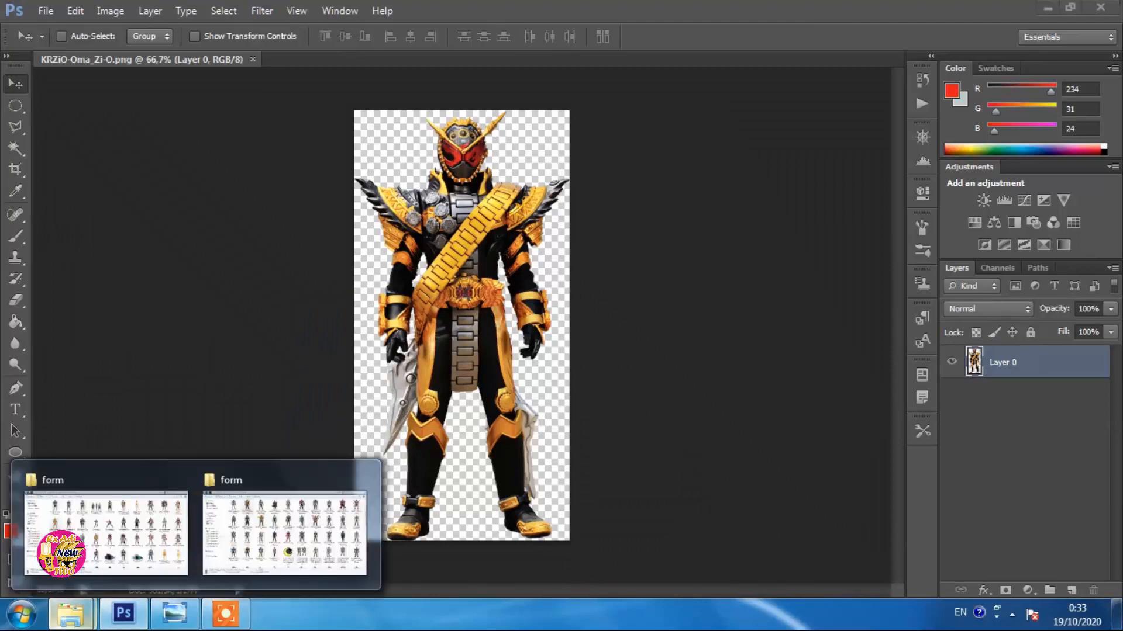
{"action": "left_click", "coordinate": [100, 526]}
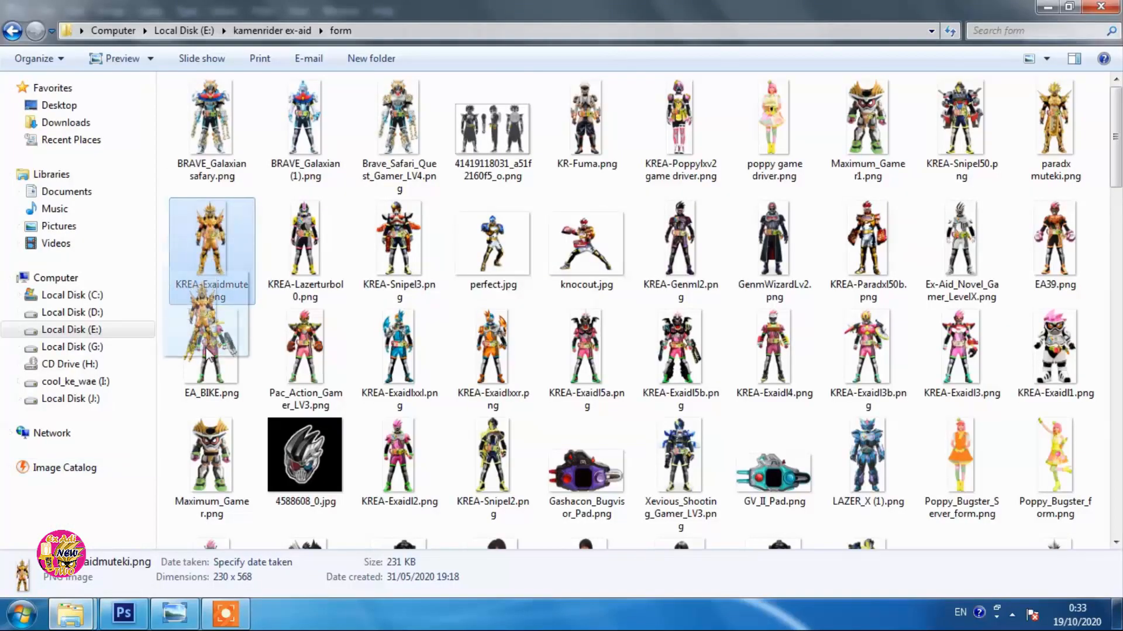
{"action": "left_click_drag", "start_coordinate": [224, 233], "coordinate": [449, 336]}
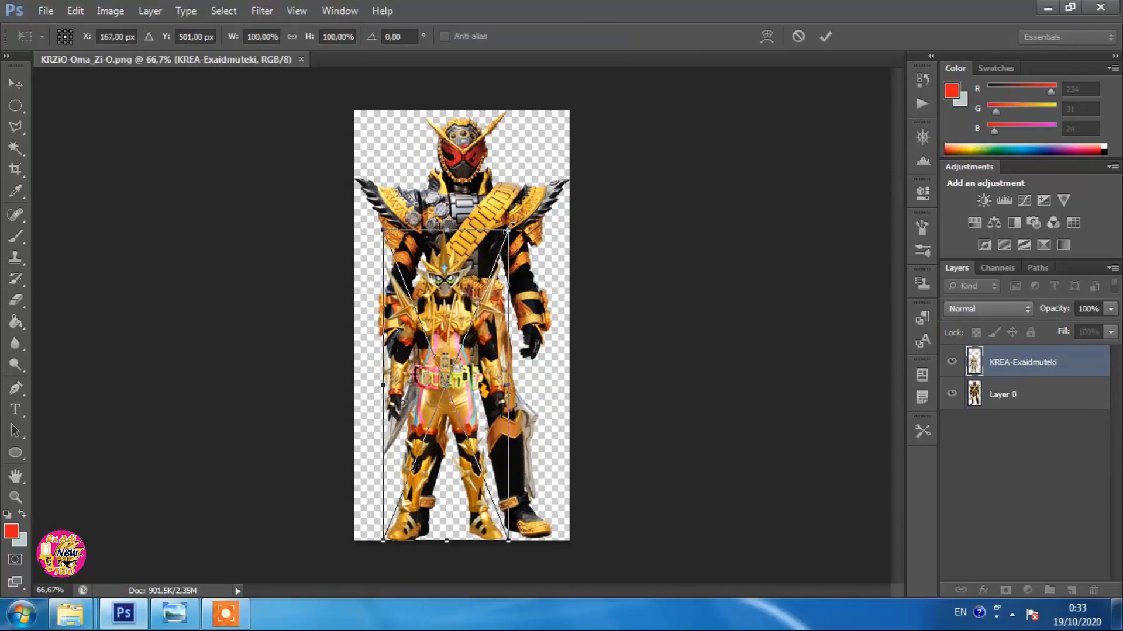
{"action": "left_click_drag", "start_coordinate": [508, 229], "coordinate": [558, 86]}
{"action": "left_click_drag", "start_coordinate": [382, 314], "coordinate": [375, 314]}
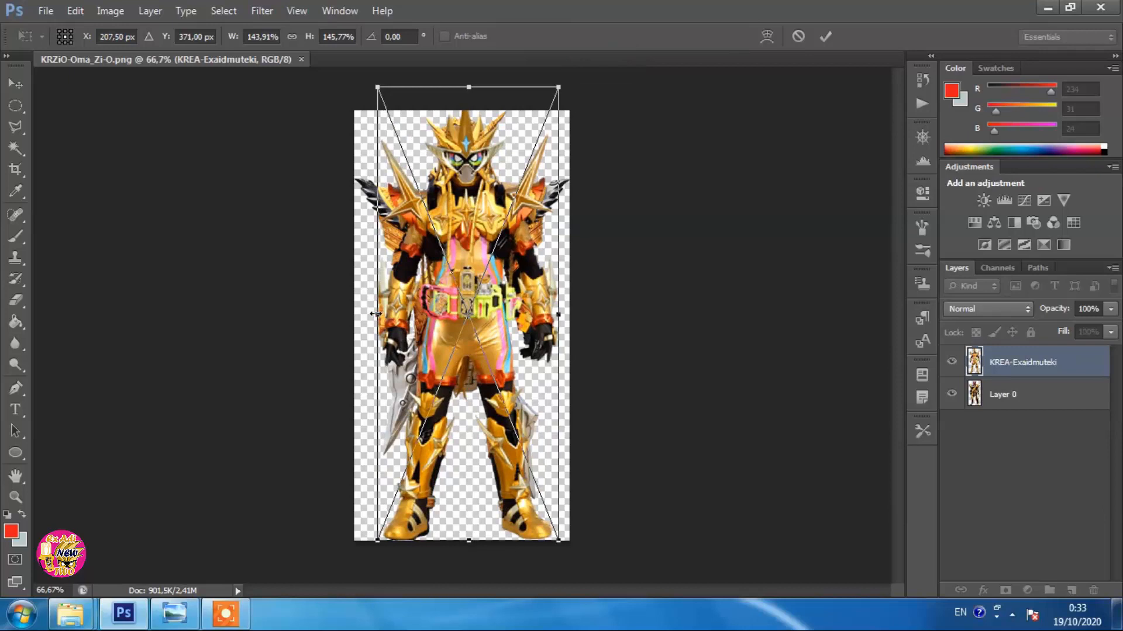
{"action": "key", "text": "Return"}
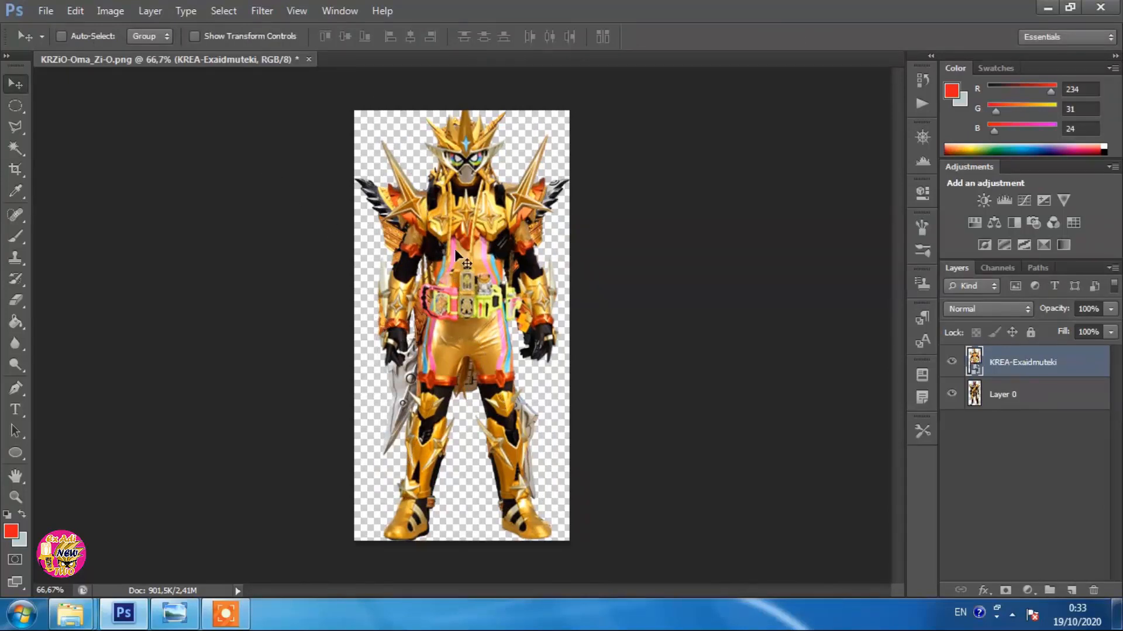
Extend the canvas with the Crop tool to about twice its width on the right side and slightly above the figures
{"action": "left_click", "coordinate": [15, 169]}
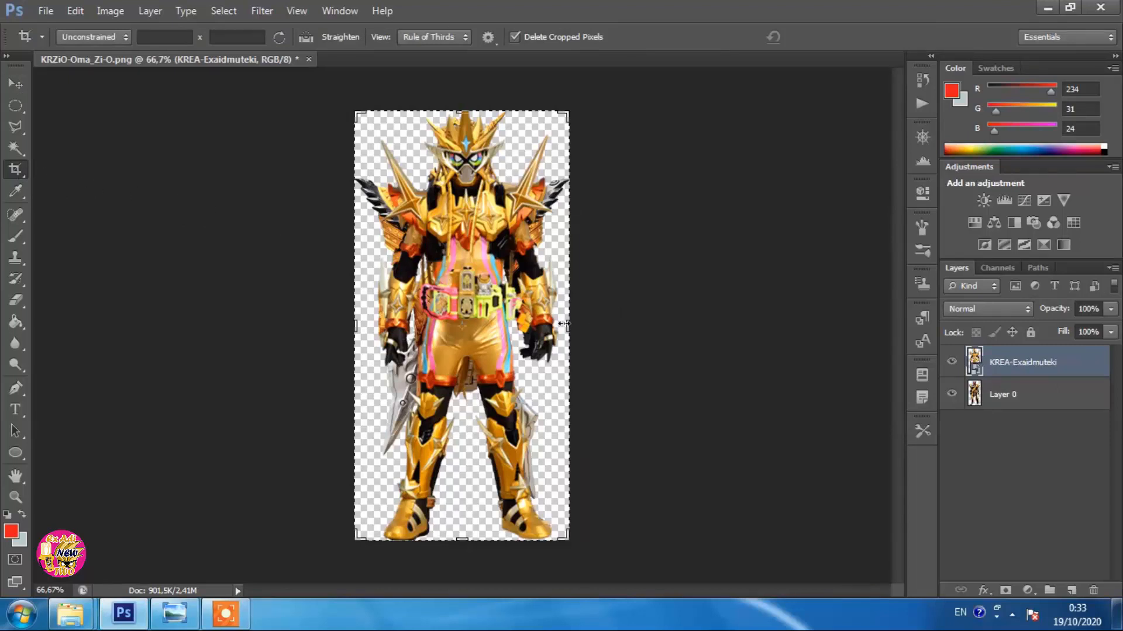
{"action": "left_click_drag", "start_coordinate": [566, 324], "coordinate": [660, 324]}
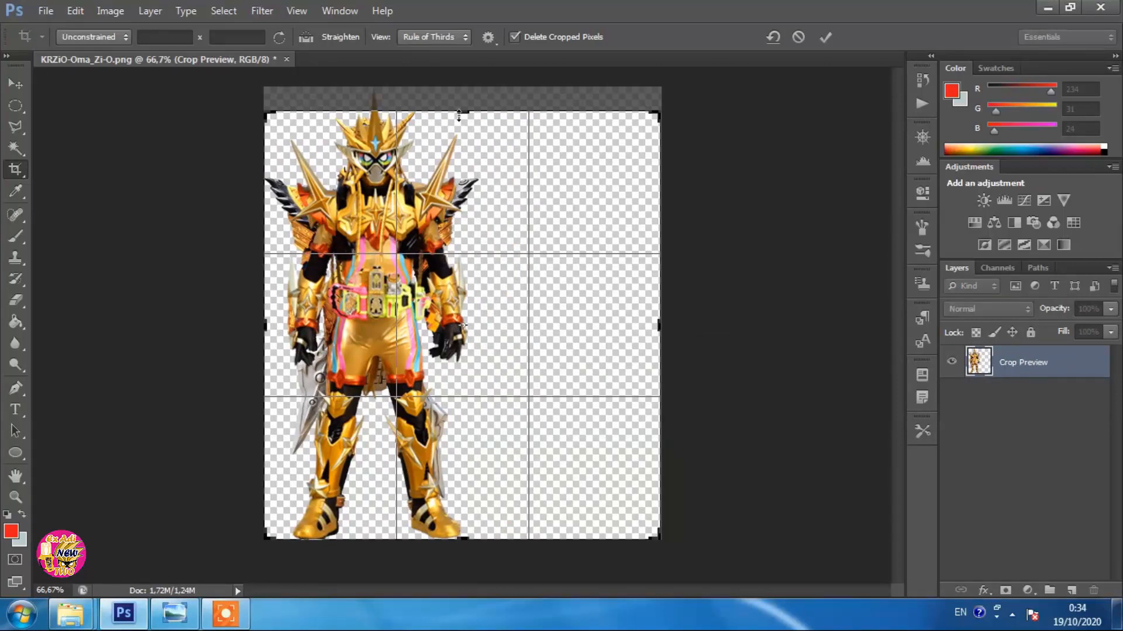
{"action": "left_click_drag", "start_coordinate": [458, 115], "coordinate": [462, 100]}
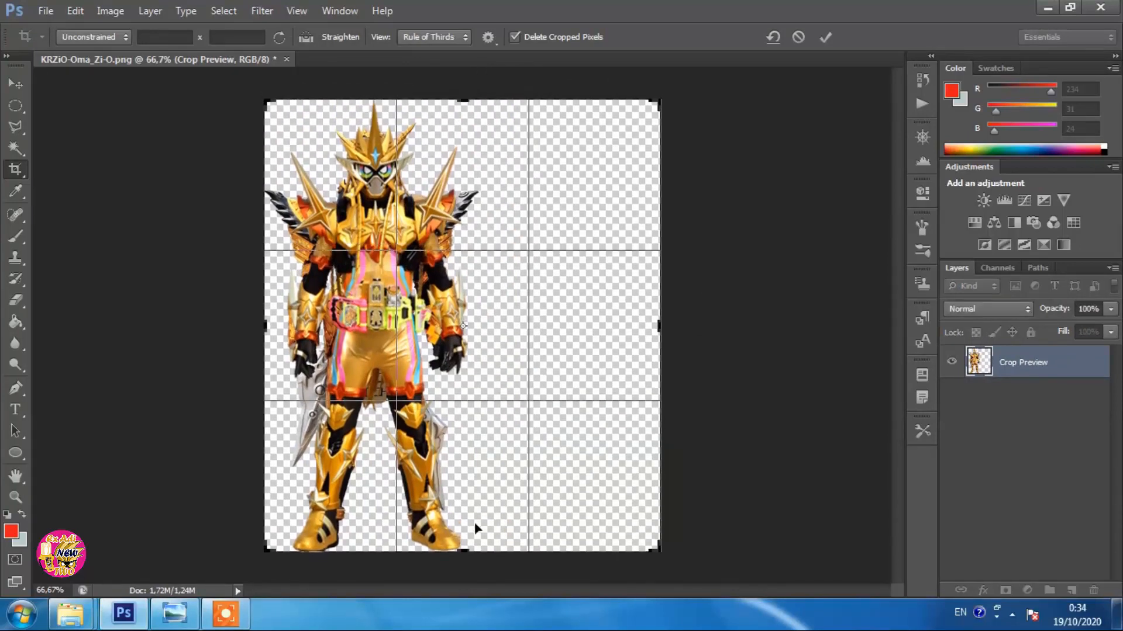
{"action": "left_click_drag", "start_coordinate": [661, 328], "coordinate": [675, 329]}
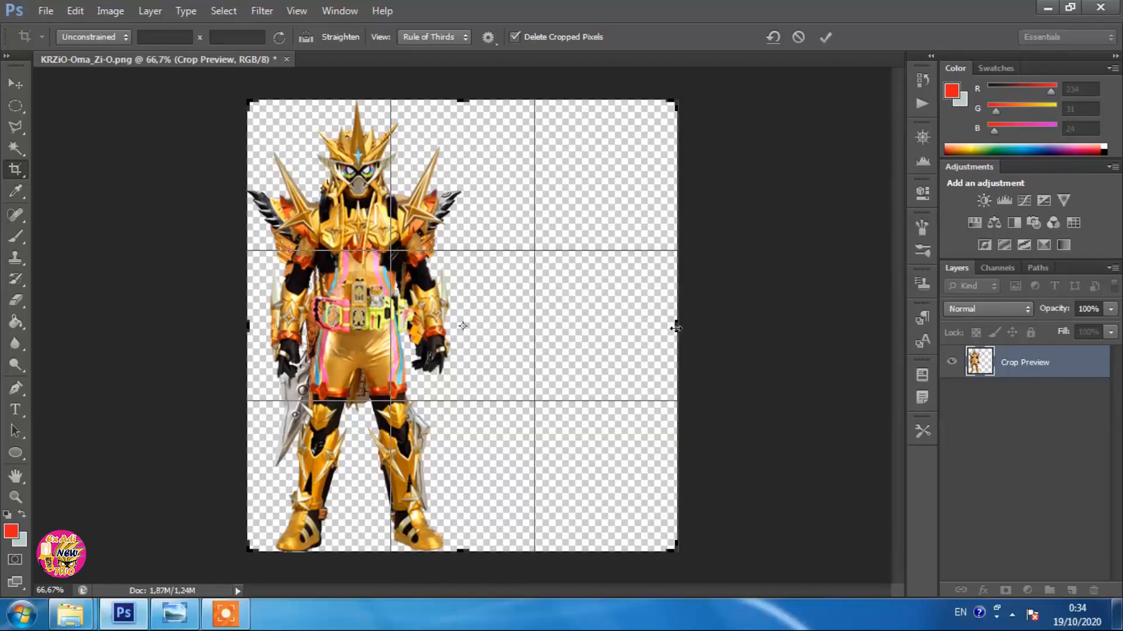
{"action": "double_click", "coordinate": [594, 324]}
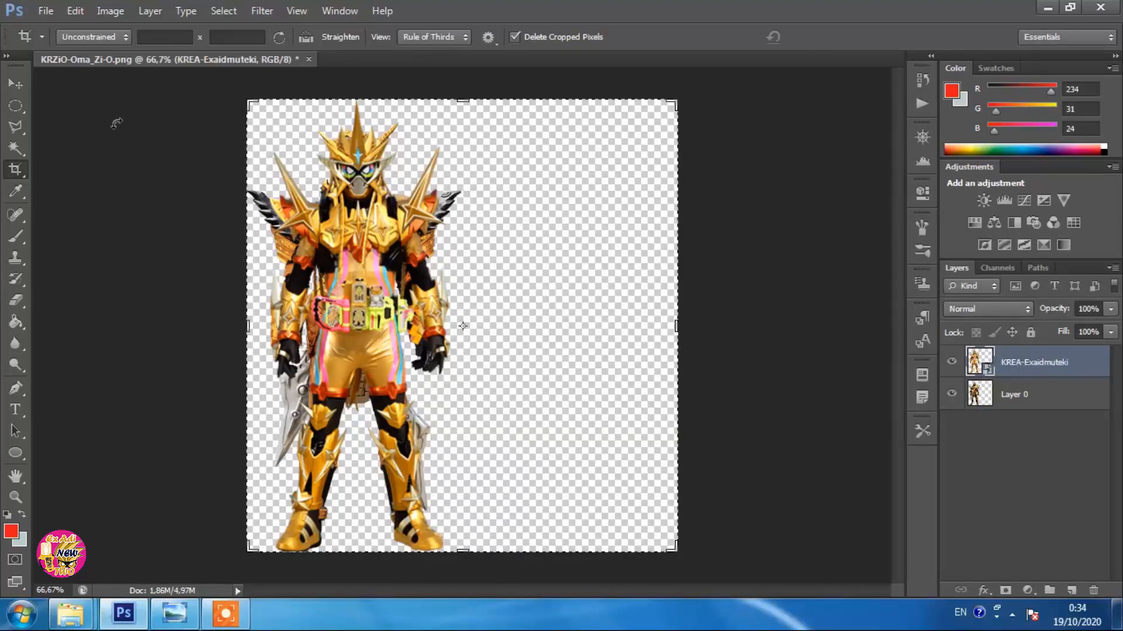
Move the Exaidmuteki figure into the empty canvas area to the right of Oma Zi-O
{"action": "left_click", "coordinate": [15, 85]}
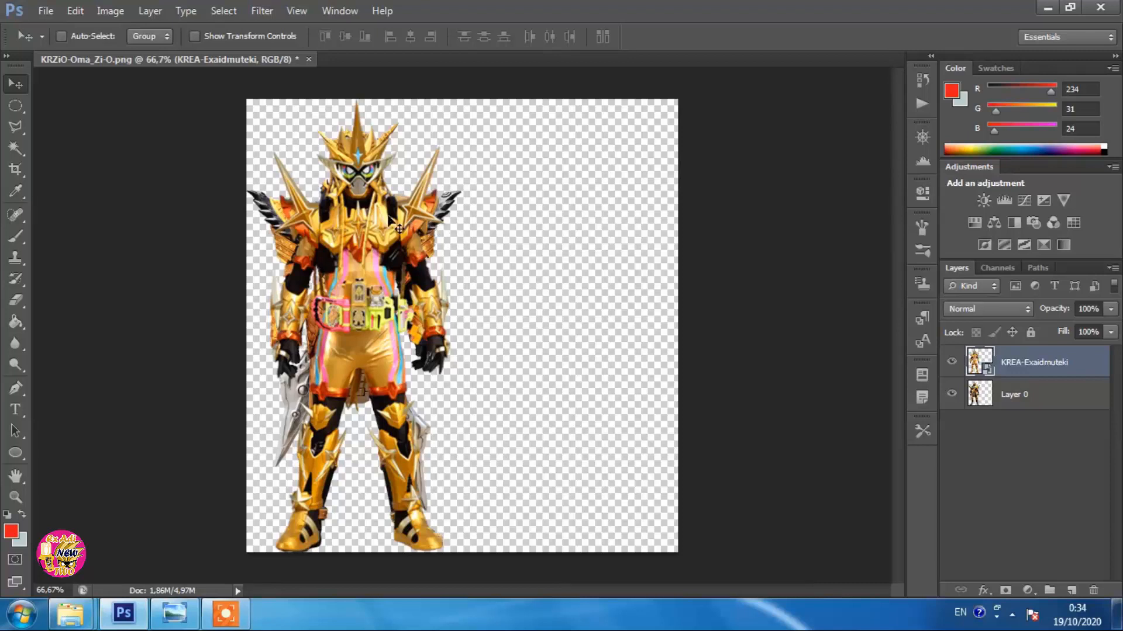
{"action": "right_click", "coordinate": [367, 220]}
{"action": "left_click", "coordinate": [383, 234]}
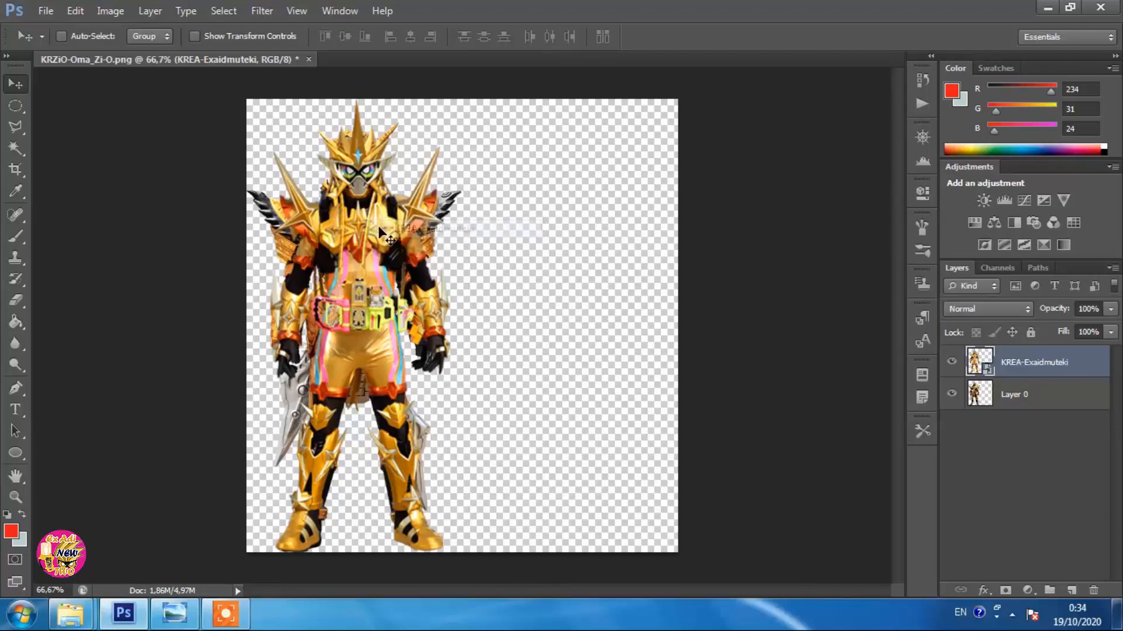
{"action": "left_click_drag", "start_coordinate": [355, 240], "coordinate": [559, 236]}
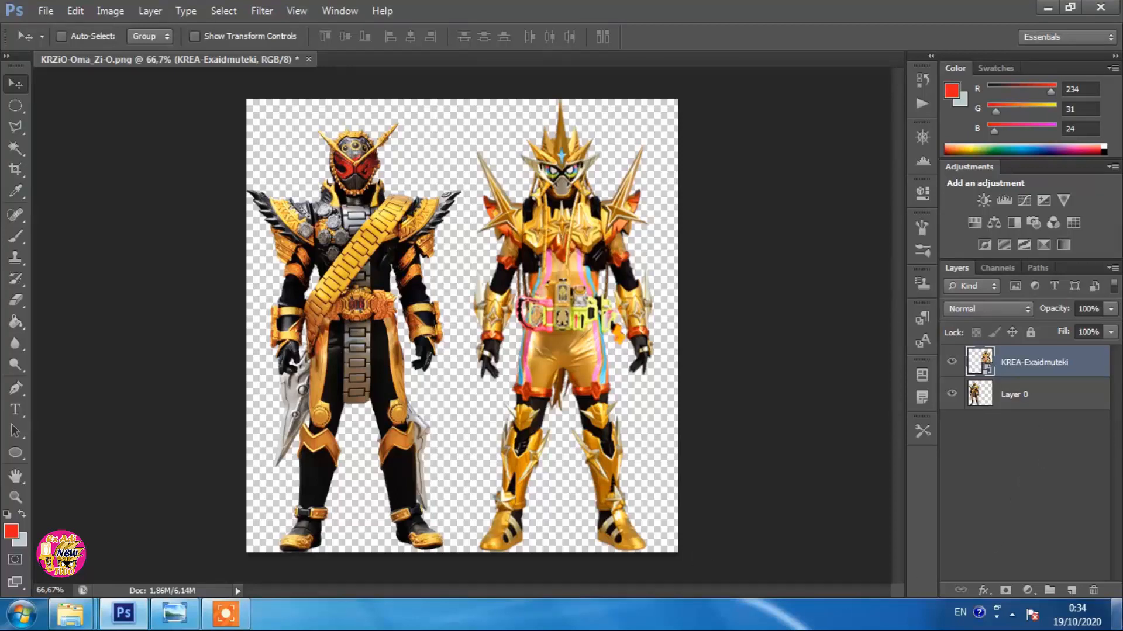
Try the KREA-Exaidmuteki layer beneath Layer 0 with both figures overlapped, and restore the layer order and side-by-side arrangement
{"action": "left_click", "coordinate": [1006, 401]}
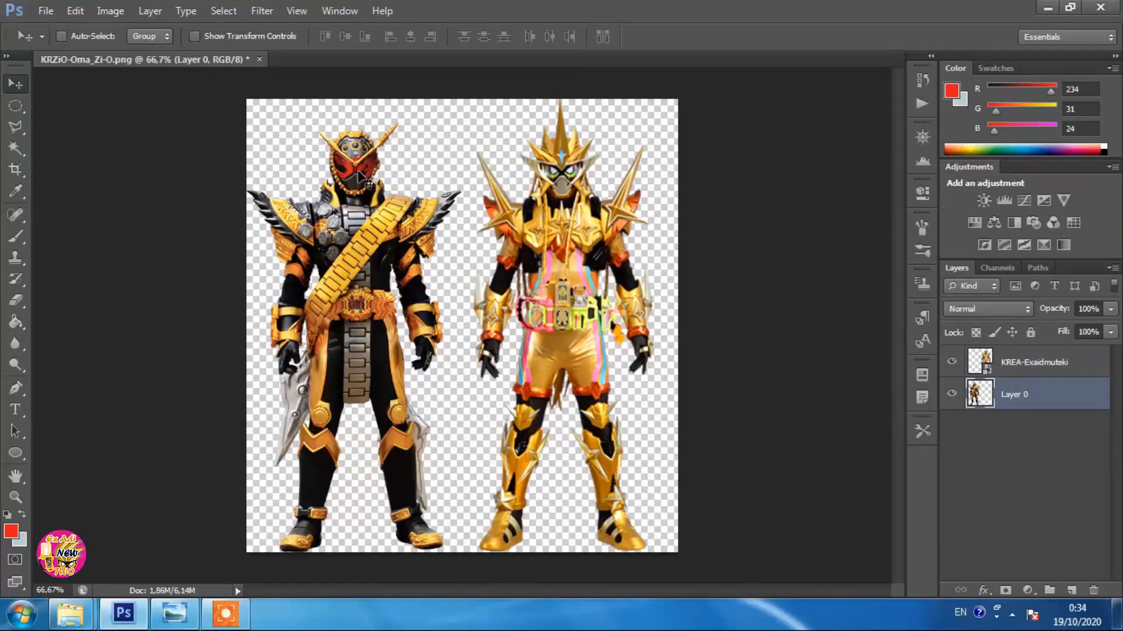
{"action": "left_click", "coordinate": [1047, 364]}
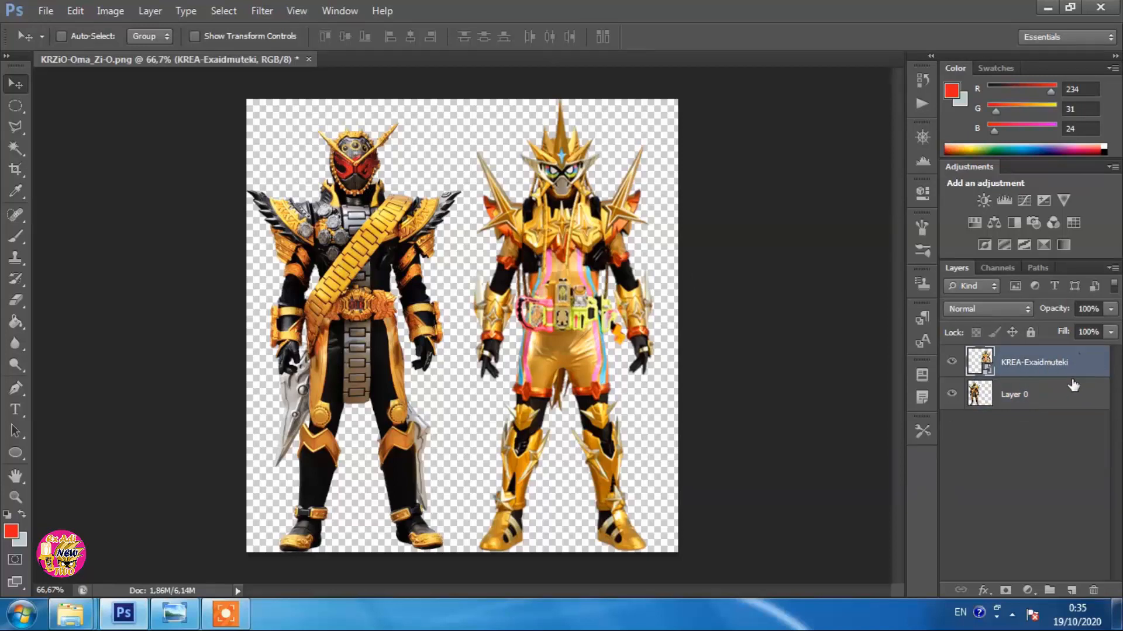
{"action": "left_click_drag", "start_coordinate": [587, 246], "coordinate": [373, 238]}
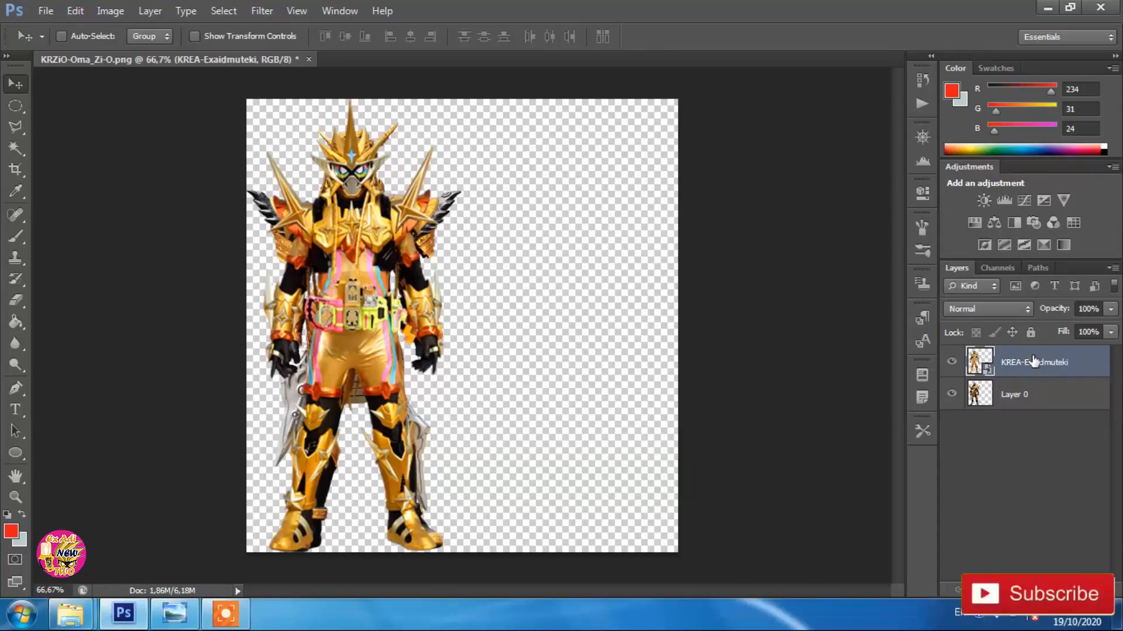
{"action": "left_click_drag", "start_coordinate": [1034, 360], "coordinate": [1034, 419]}
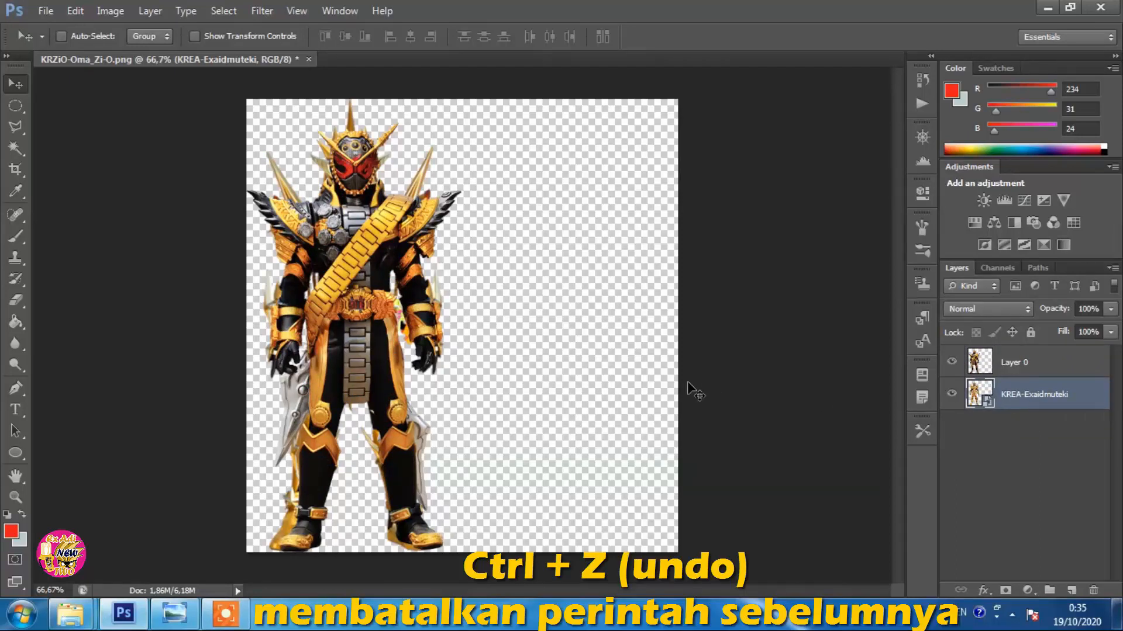
{"action": "key", "text": "ctrl+z"}
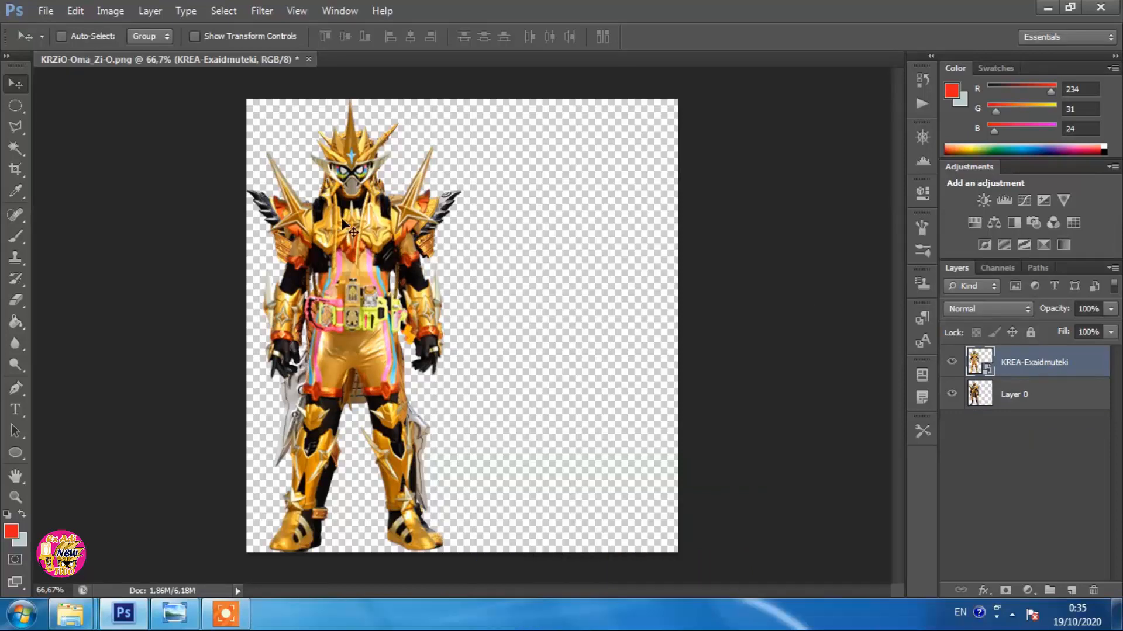
{"action": "left_click_drag", "start_coordinate": [358, 235], "coordinate": [528, 240]}
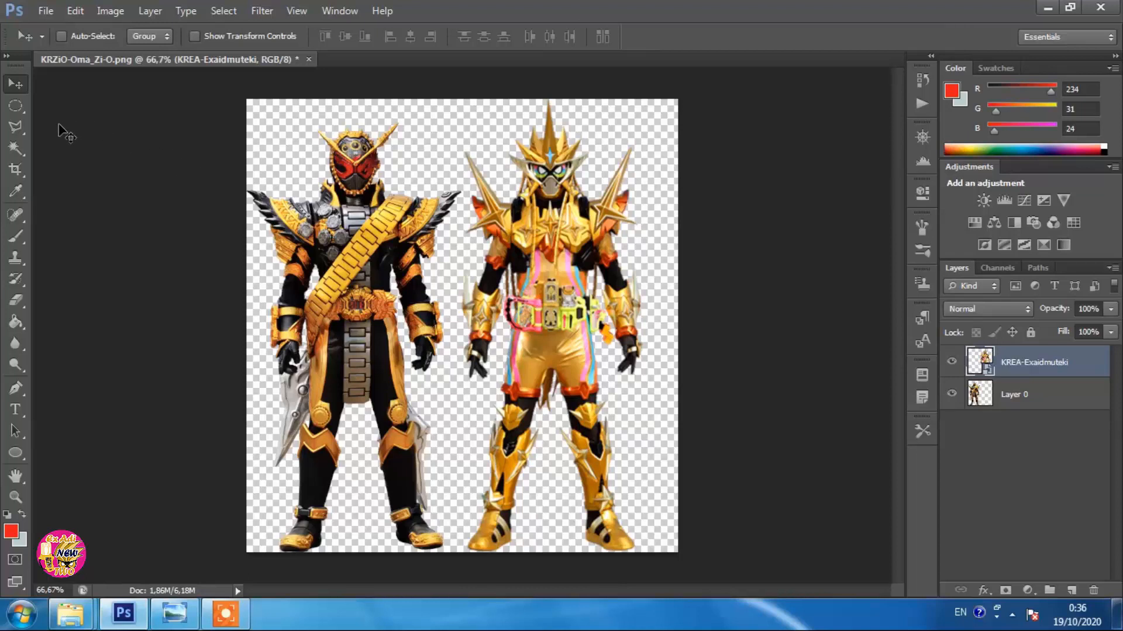
Outline the left shoulder spikes of the Exaidmuteki figure with the Polygonal Lasso tool
{"action": "left_click", "coordinate": [20, 126]}
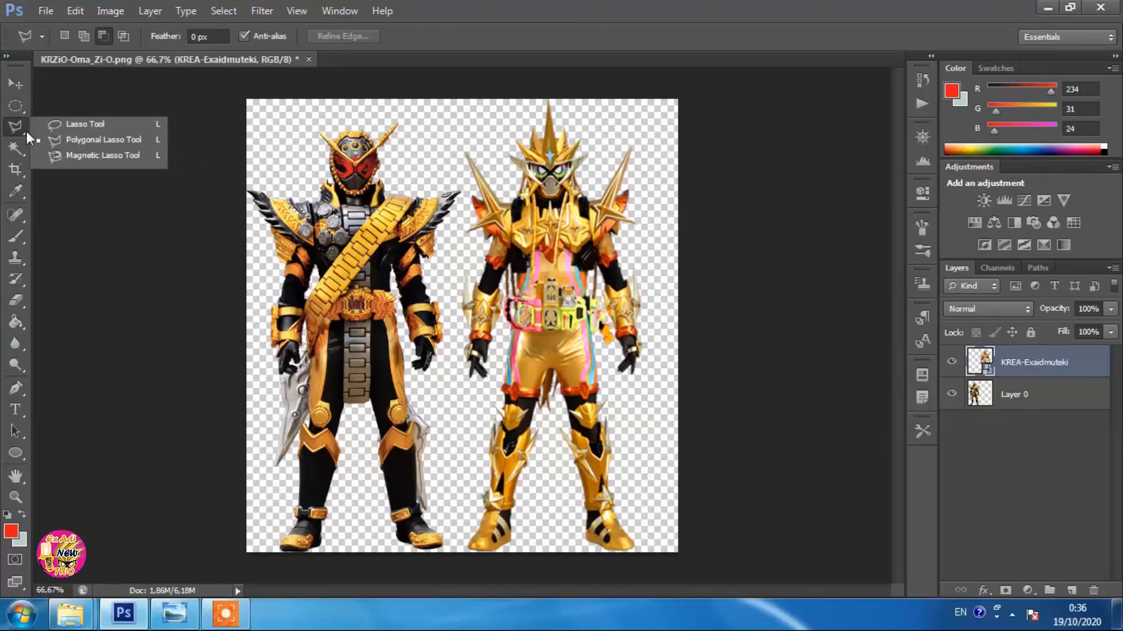
{"action": "left_click", "coordinate": [129, 141]}
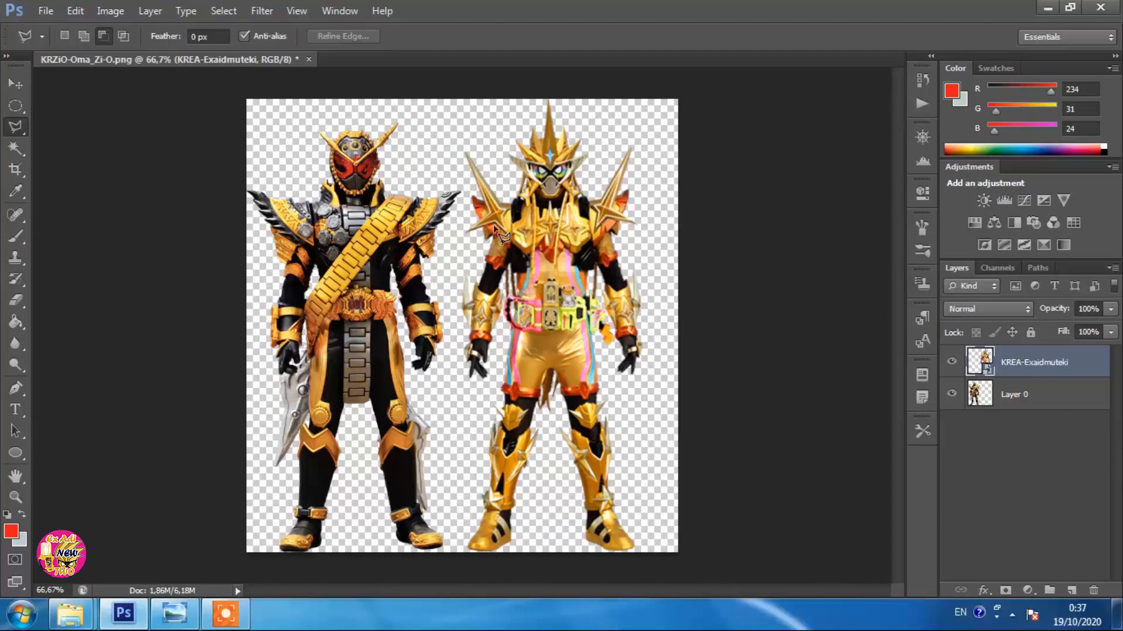
{"action": "left_click", "coordinate": [469, 147]}
{"action": "left_click", "coordinate": [464, 237]}
{"action": "left_click", "coordinate": [456, 235]}
{"action": "left_click", "coordinate": [461, 221]}
{"action": "left_click", "coordinate": [495, 221]}
{"action": "left_click", "coordinate": [466, 151]}
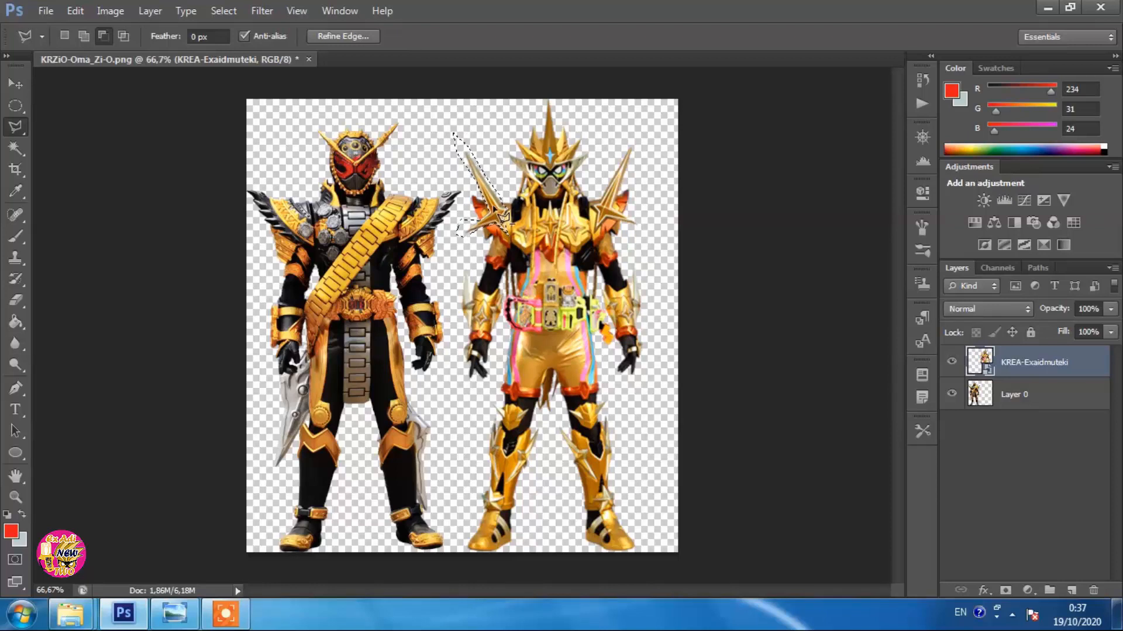
Subtract the excess empty area above the spike tip from the shoulder selection
{"action": "left_click", "coordinate": [401, 151]}
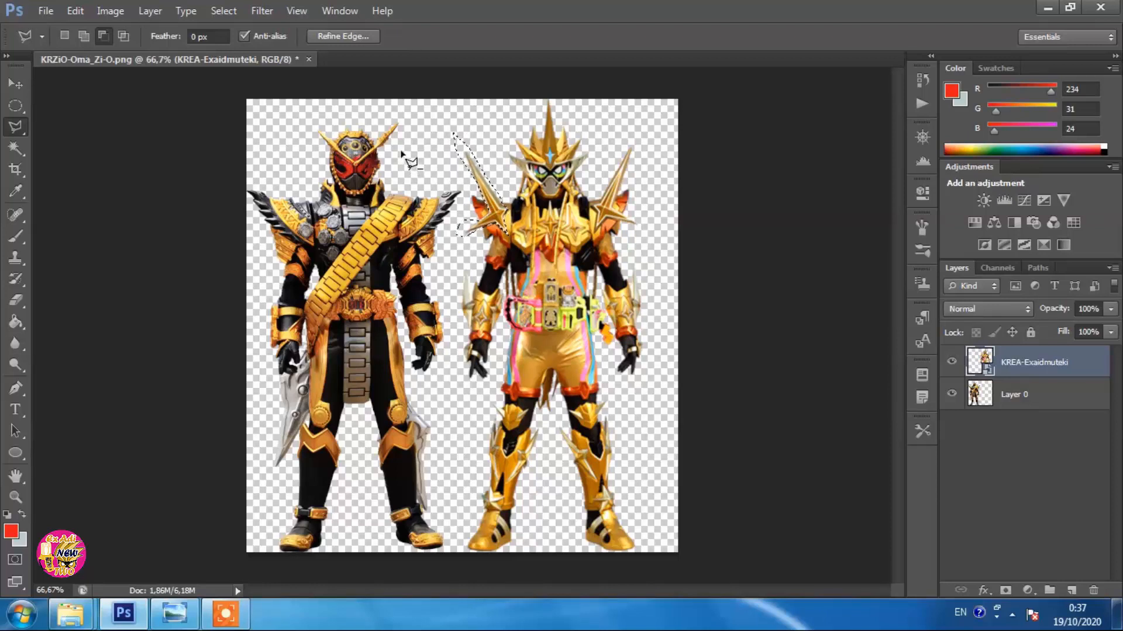
{"action": "left_click", "coordinate": [411, 115]}
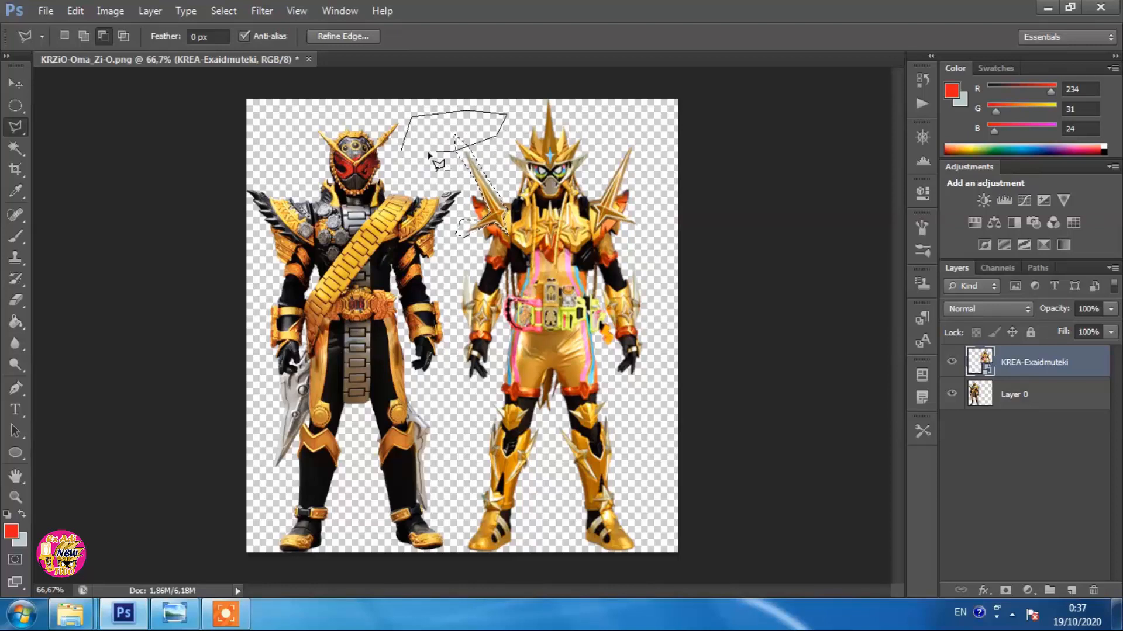
{"action": "double_click", "coordinate": [403, 175]}
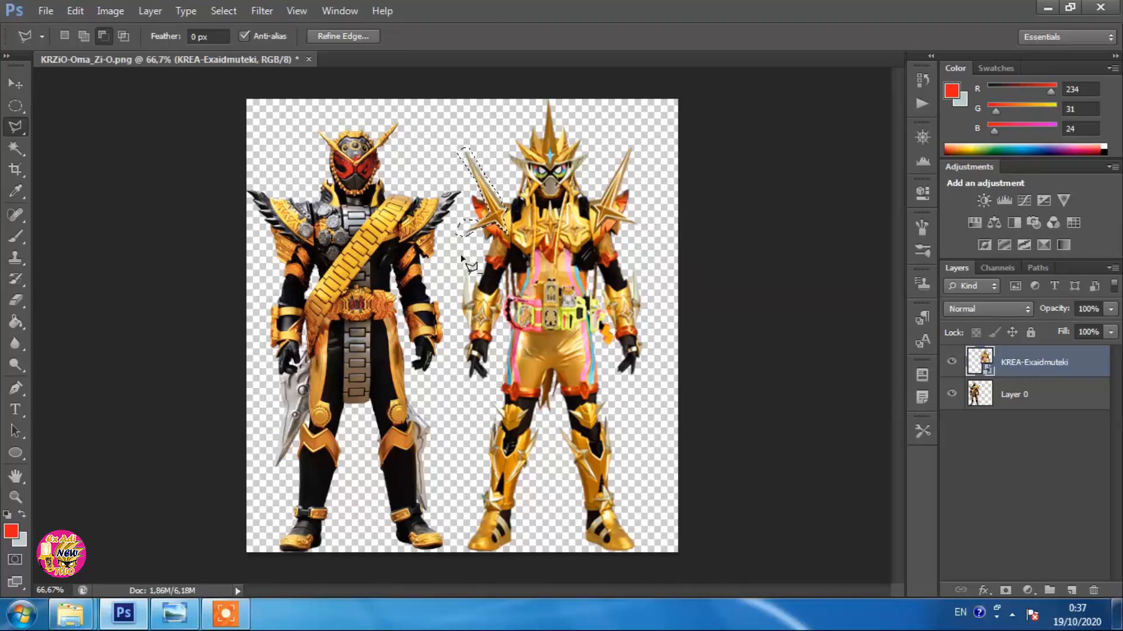
Copy the selected shoulder spikes to a new layer and position them over Oma Zi-O's left shoulder
{"action": "key", "text": "ctrl+c"}
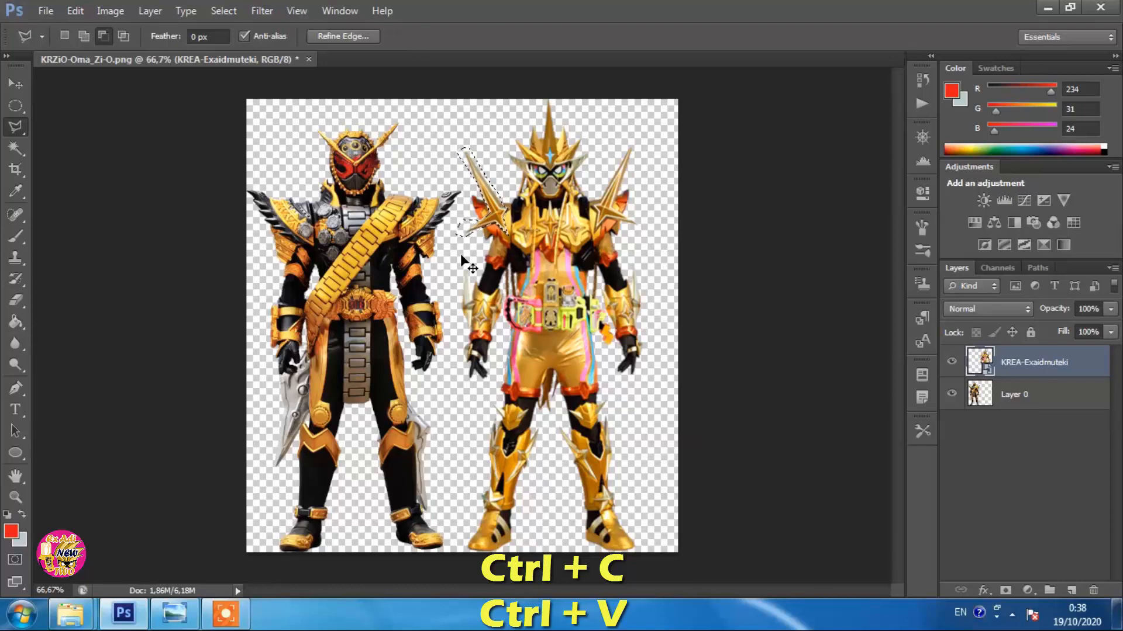
{"action": "key", "text": "ctrl+v"}
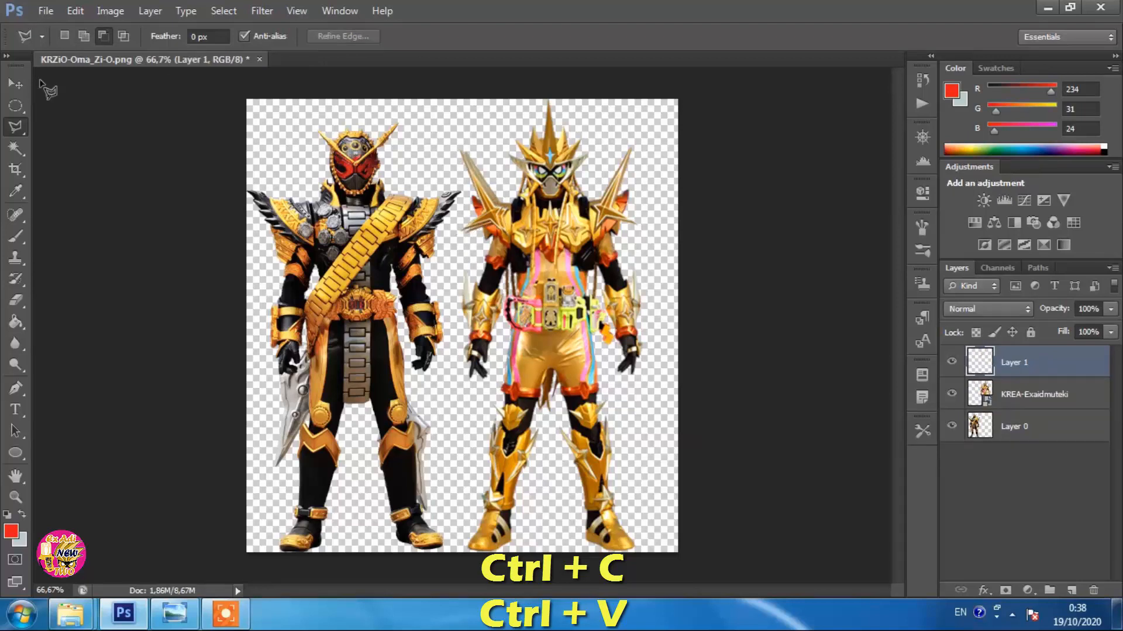
{"action": "left_click", "coordinate": [18, 86]}
{"action": "left_click_drag", "start_coordinate": [478, 209], "coordinate": [520, 251]}
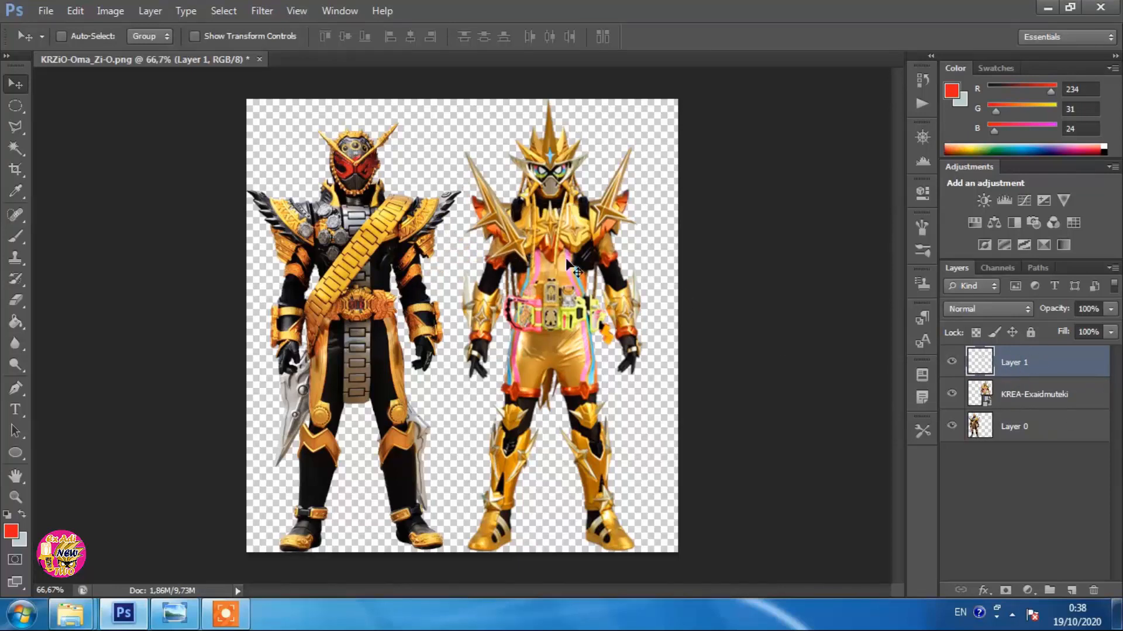
{"action": "left_click_drag", "start_coordinate": [517, 251], "coordinate": [291, 216]}
{"action": "right_click", "coordinate": [459, 253]}
{"action": "left_click", "coordinate": [469, 263]}
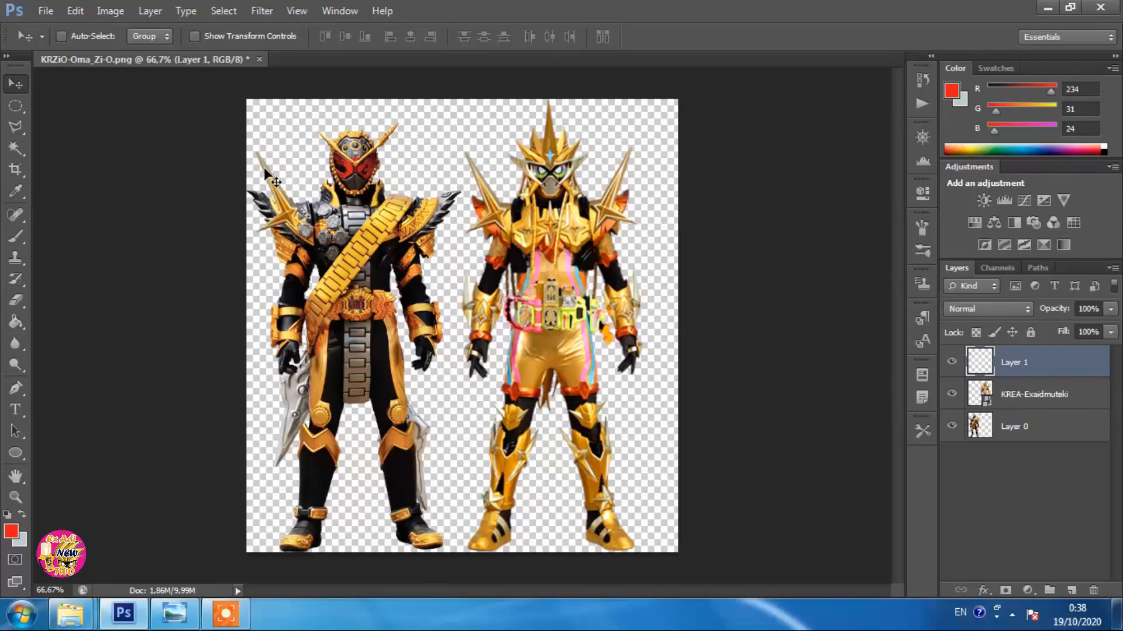
{"action": "right_click", "coordinate": [286, 207]}
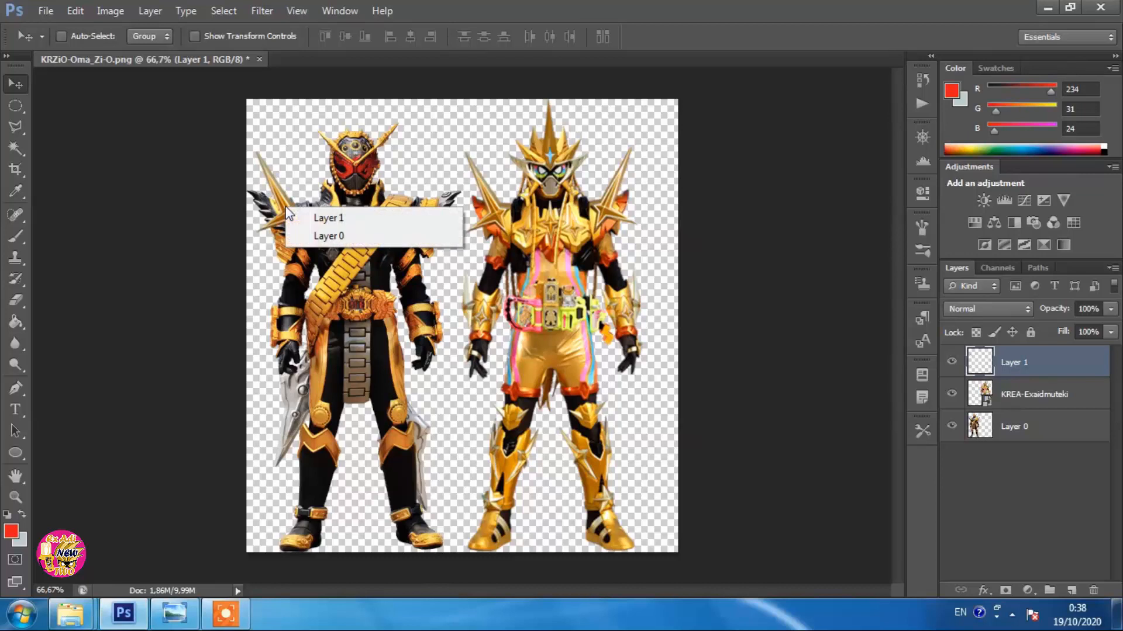
{"action": "key", "text": "Escape"}
{"action": "right_click", "coordinate": [286, 208]}
{"action": "key", "text": "Escape"}
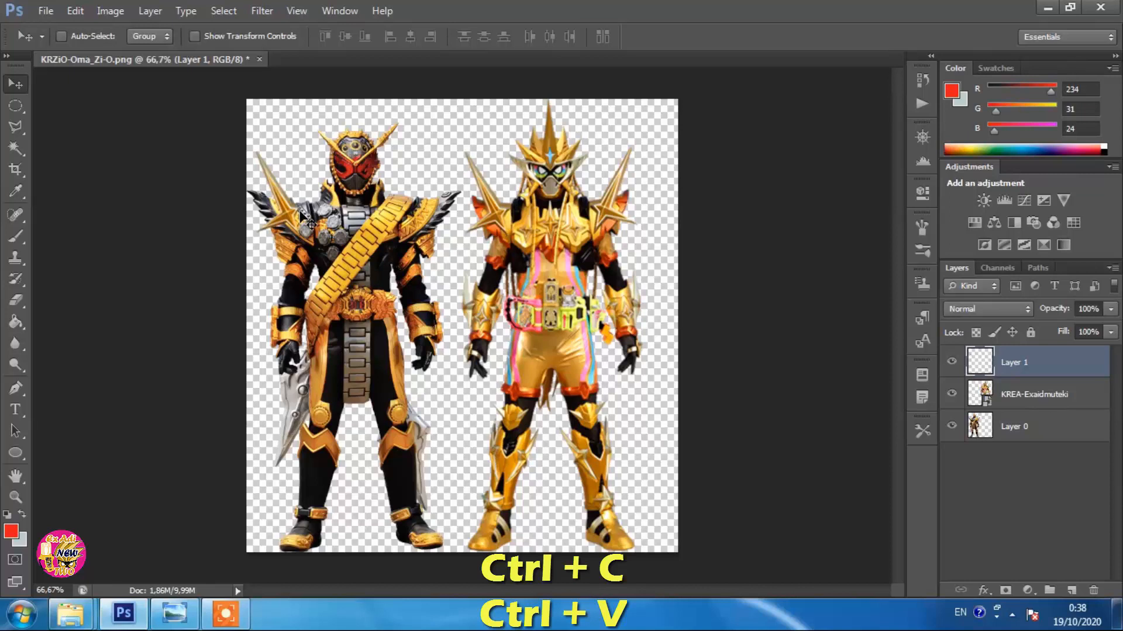
Paste a second copy of the shoulder spikes as a new layer and place it over Oma Zi-O's right shoulder
{"action": "key", "text": "ctrl+v"}
{"action": "right_click", "coordinate": [478, 346]}
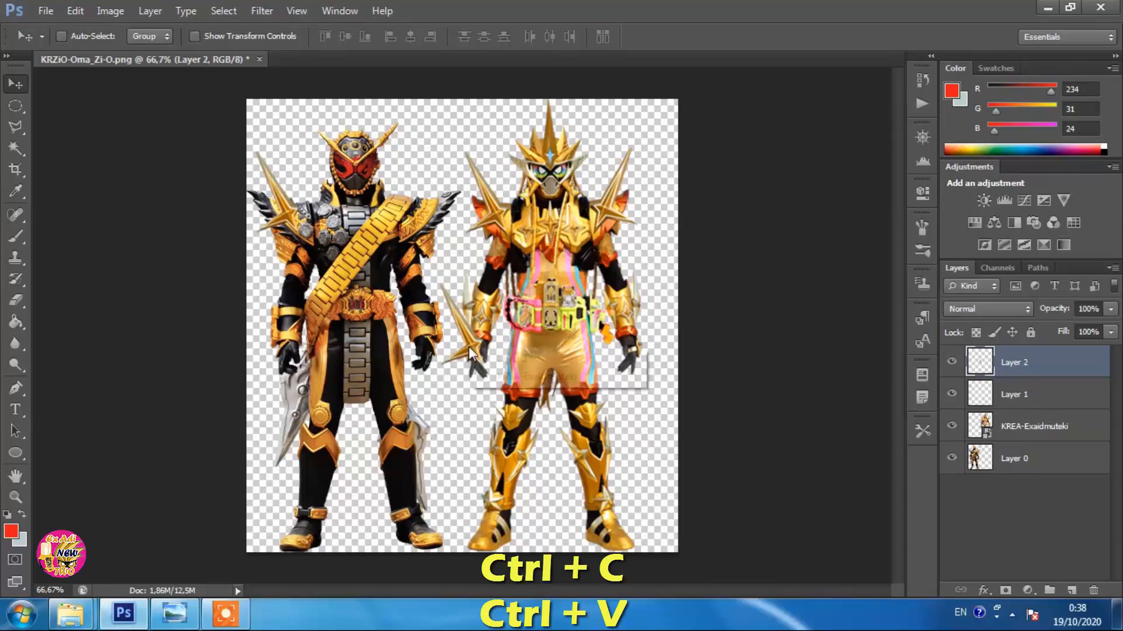
{"action": "left_click", "coordinate": [466, 295]}
{"action": "right_click", "coordinate": [475, 349]}
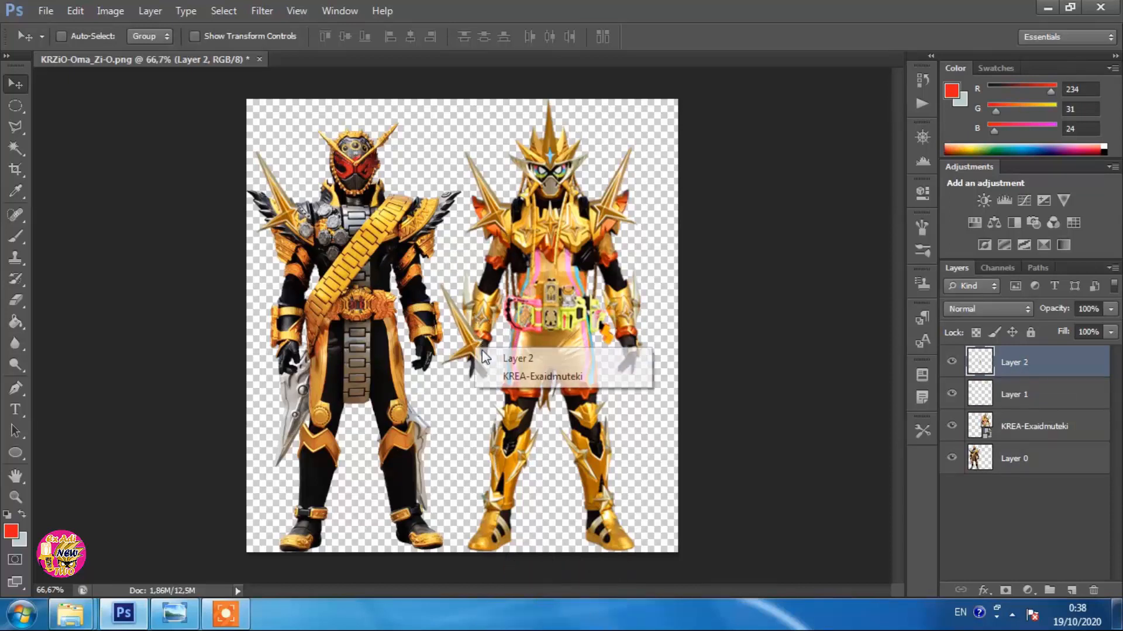
{"action": "left_click", "coordinate": [484, 356]}
{"action": "left_click_drag", "start_coordinate": [474, 351], "coordinate": [599, 217]}
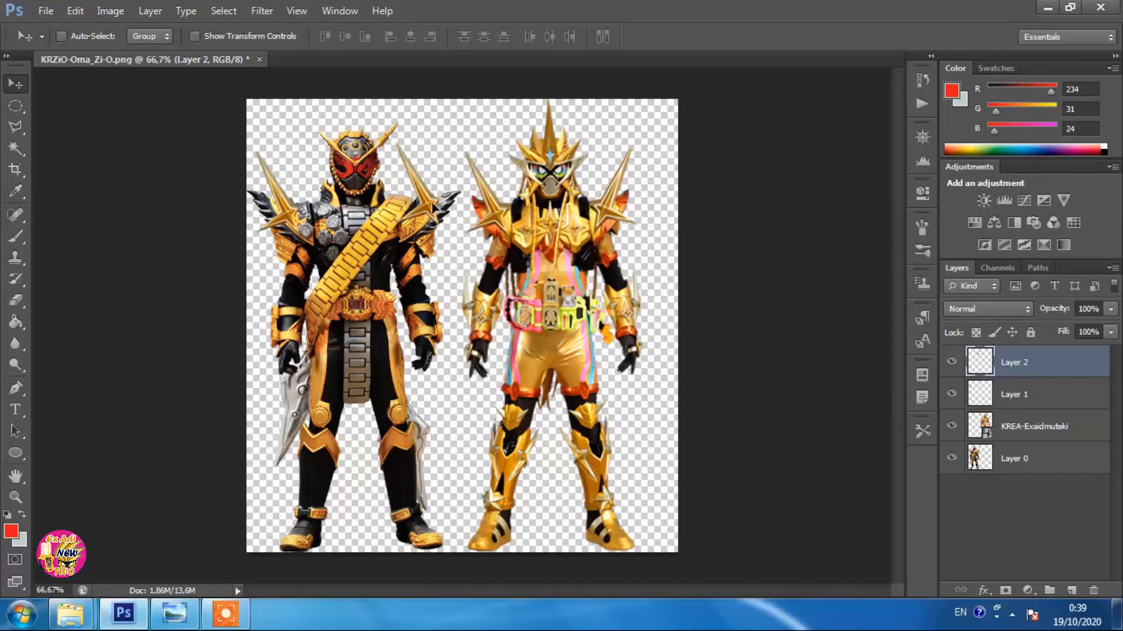
{"action": "left_click_drag", "start_coordinate": [430, 202], "coordinate": [467, 232]}
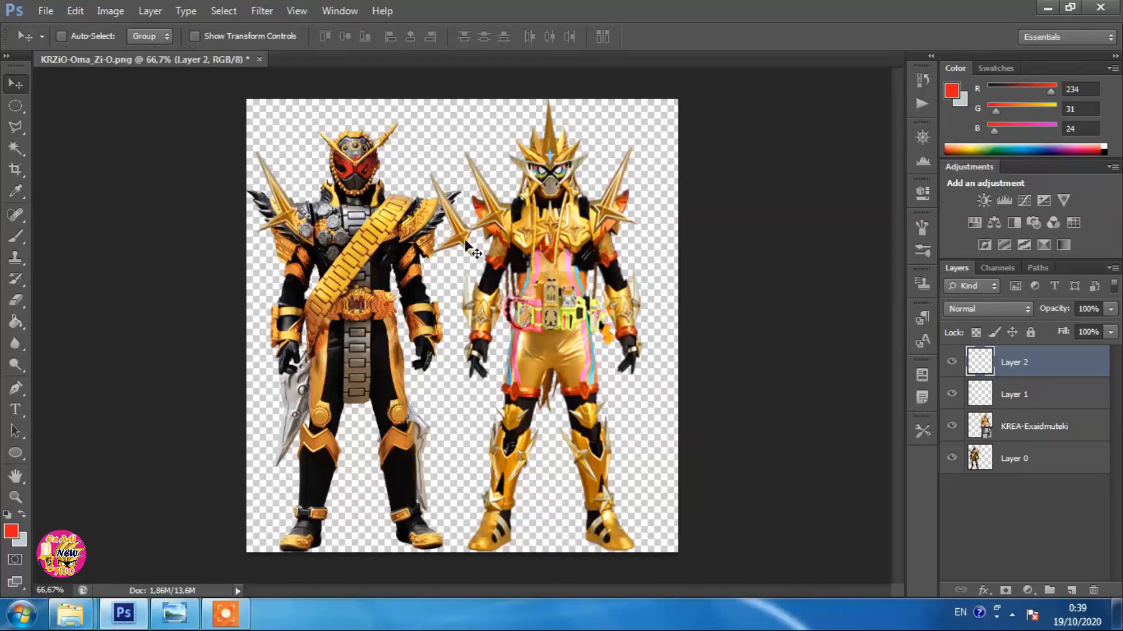
{"action": "left_click_drag", "start_coordinate": [464, 239], "coordinate": [431, 208]}
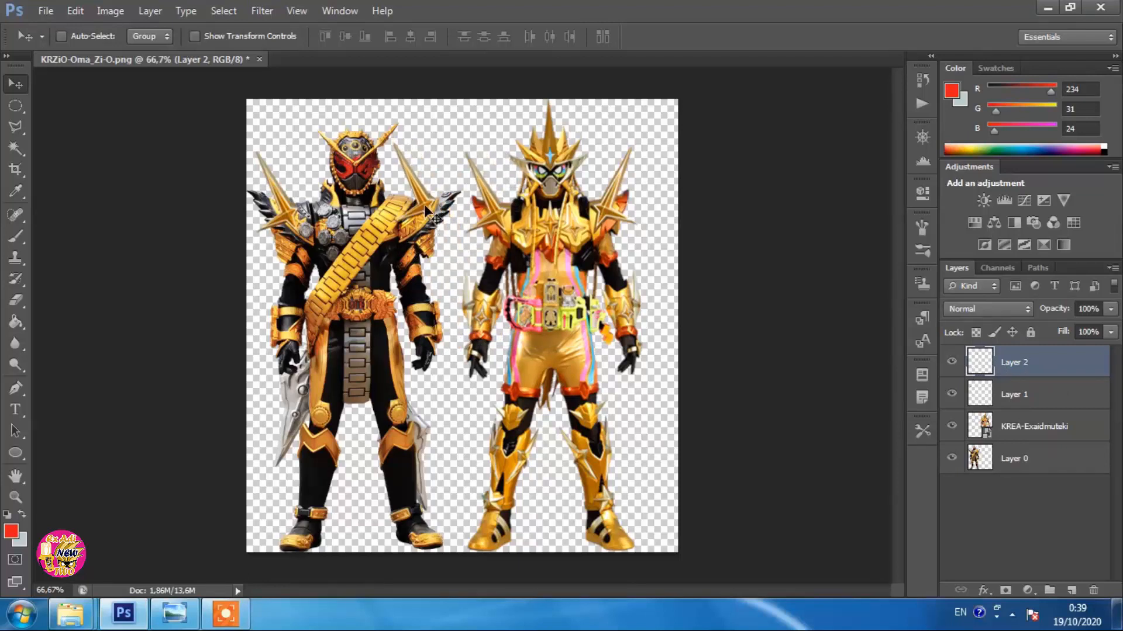
Flip the second spike copy horizontally and align it on Oma Zi-O's right shoulder to mirror the left one
{"action": "right_click", "coordinate": [426, 206]}
{"action": "left_click", "coordinate": [439, 221]}
{"action": "left_click", "coordinate": [88, 17]}
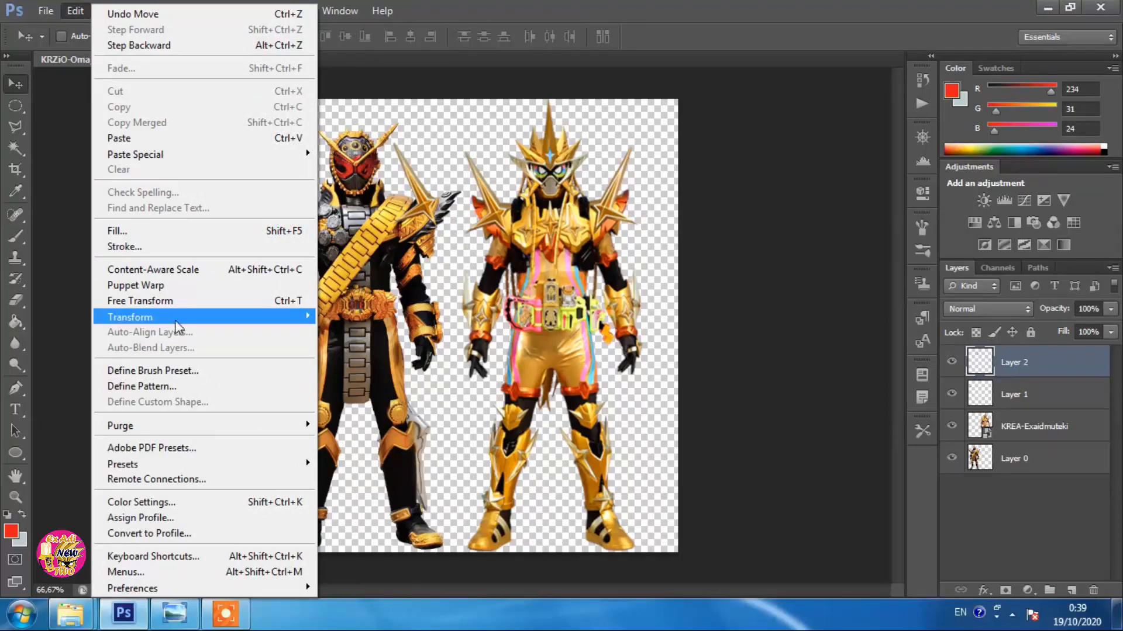
{"action": "mouse_move", "coordinate": [274, 320]}
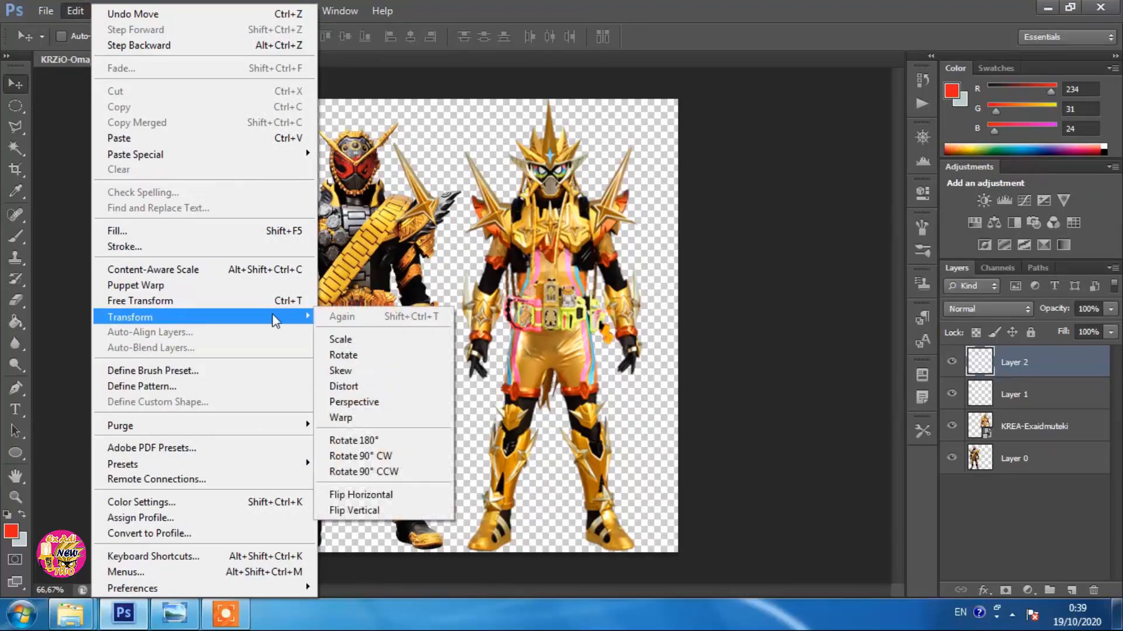
{"action": "left_click", "coordinate": [401, 502]}
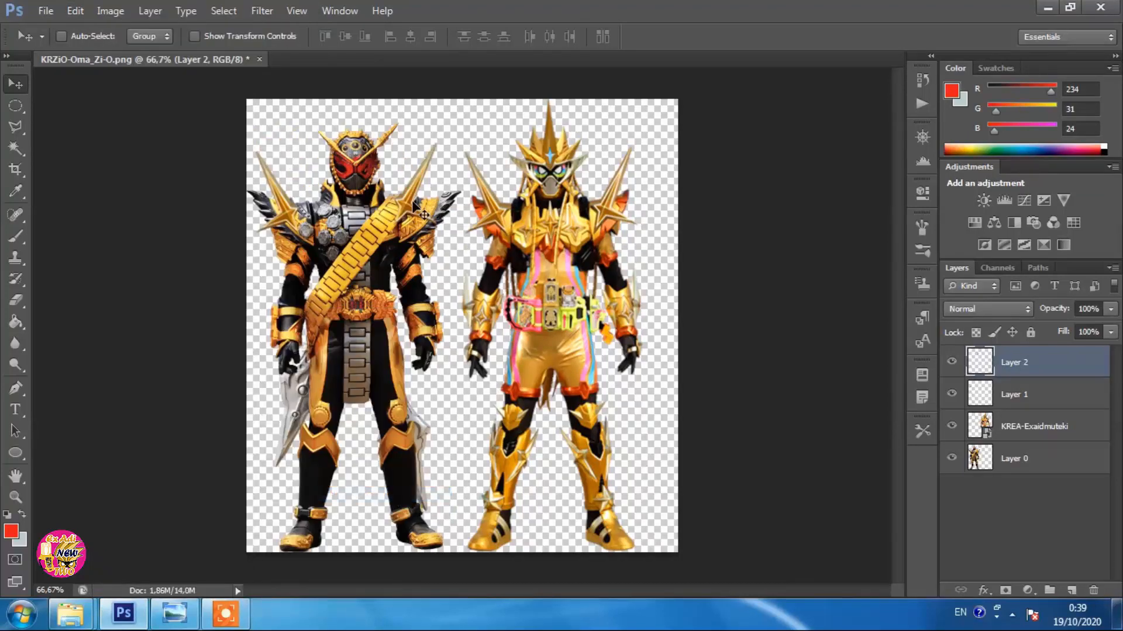
{"action": "mouse_move", "coordinate": [414, 202]}
{"action": "left_mouse_down"}
{"action": "mouse_move", "coordinate": [567, 213]}
{"action": "mouse_move", "coordinate": [397, 212]}
{"action": "mouse_move", "coordinate": [427, 211]}
{"action": "left_mouse_up"}
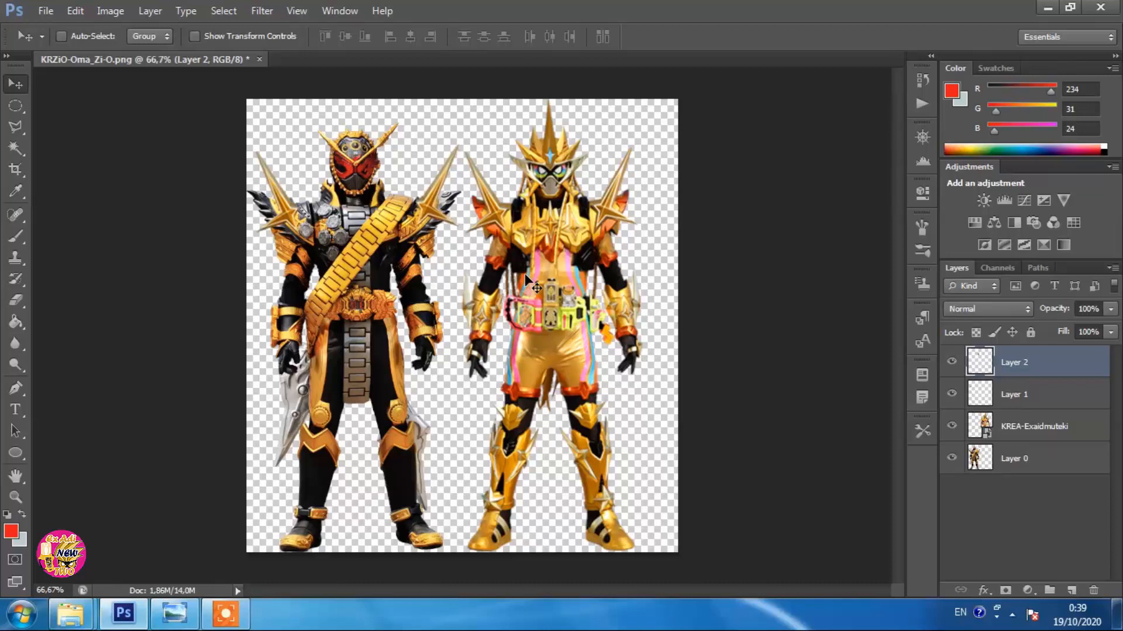
{"action": "key", "text": "Left"}
{"action": "key", "text": "Left"}
{"action": "key", "text": "Left"}
{"action": "key", "text": "Left"}
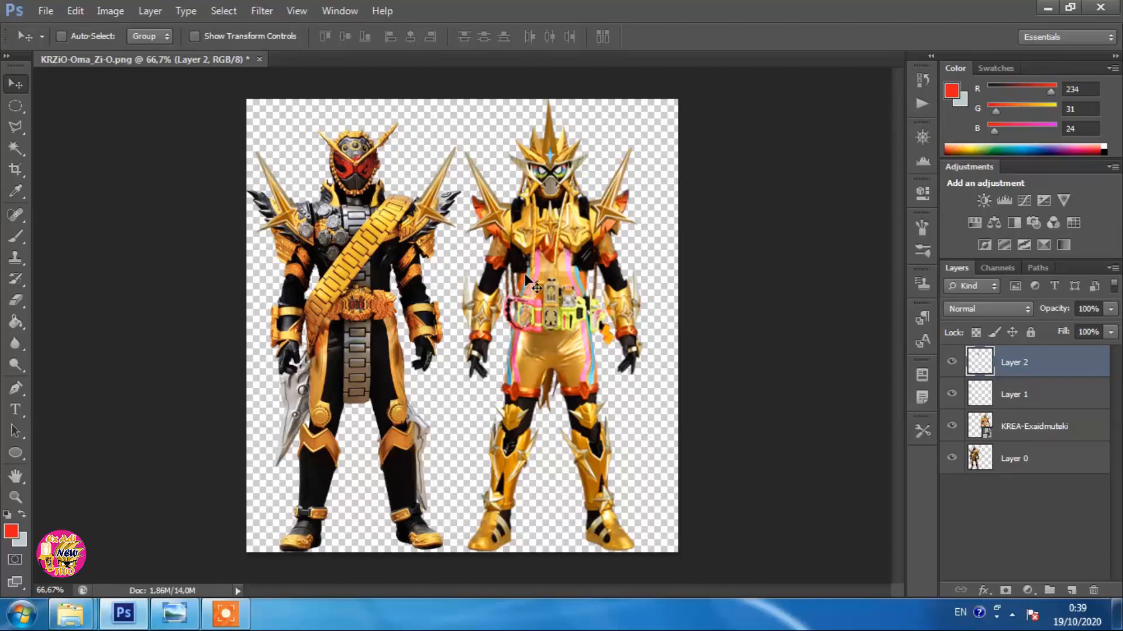
{"action": "key", "text": "Right"}
Outline the black wing on Oma Zi-O's left shoulder on Layer 0 with the Polygonal Lasso tool
{"action": "right_click", "coordinate": [266, 207]}
{"action": "left_click", "coordinate": [278, 214]}
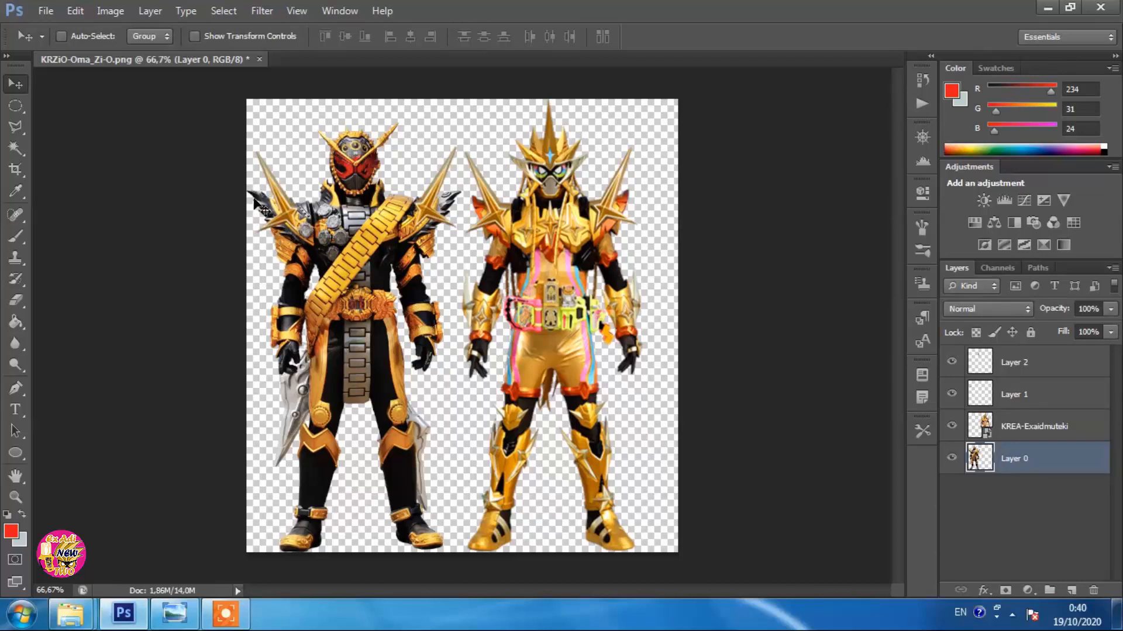
{"action": "left_click", "coordinate": [11, 132]}
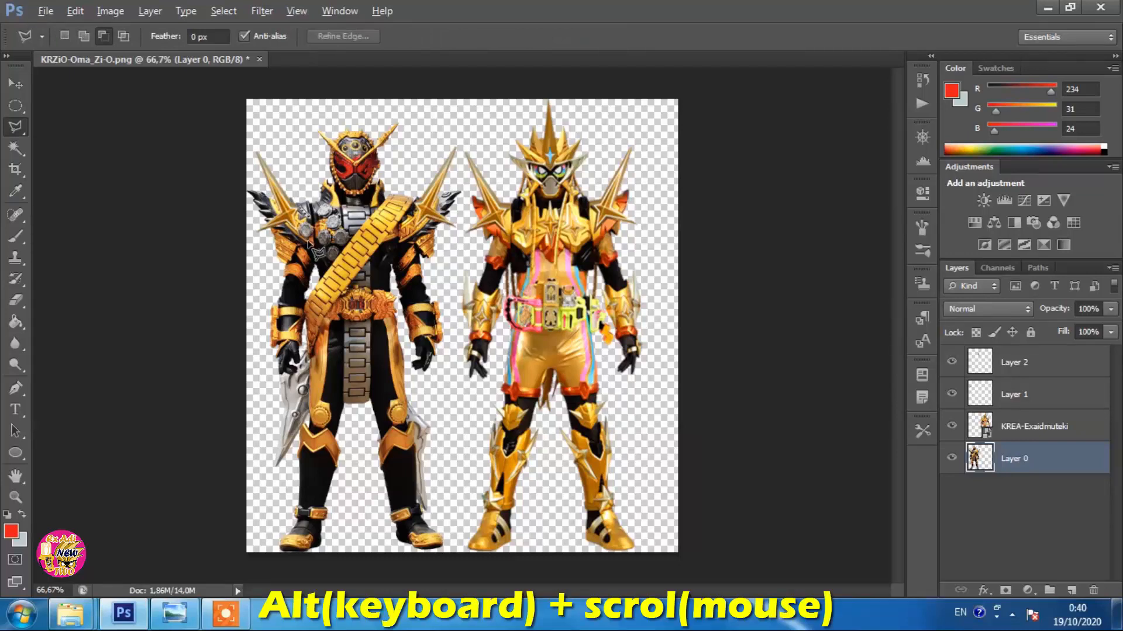
{"action": "scroll", "coordinate": [309, 245], "scroll_direction": "up", "scroll_amount": 3}
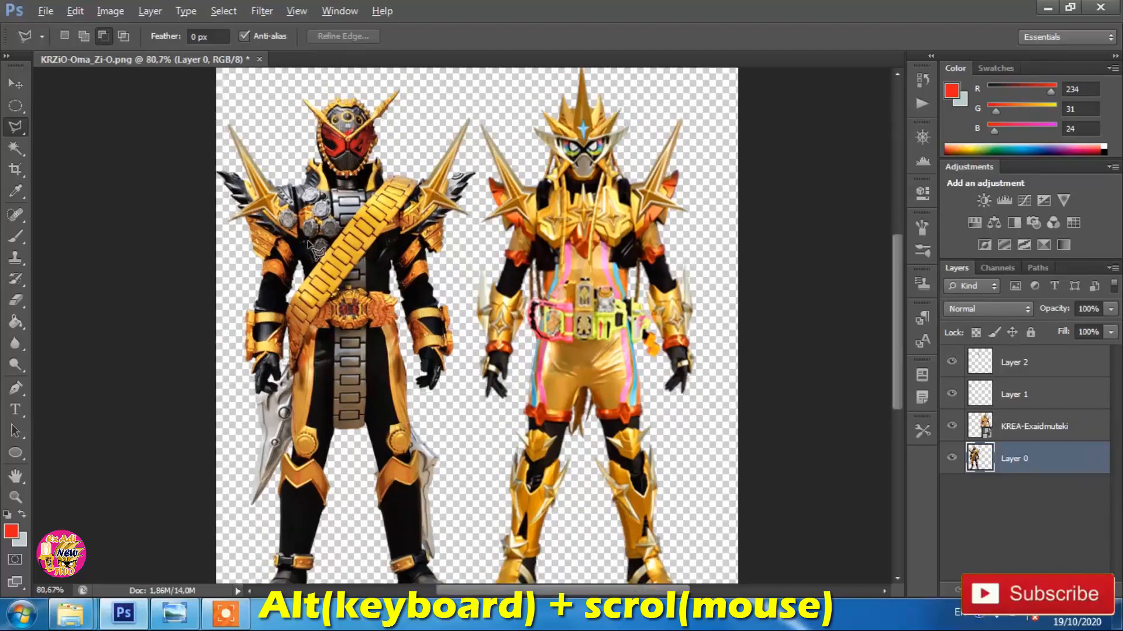
{"action": "scroll", "coordinate": [309, 244], "scroll_direction": "up", "scroll_amount": 2}
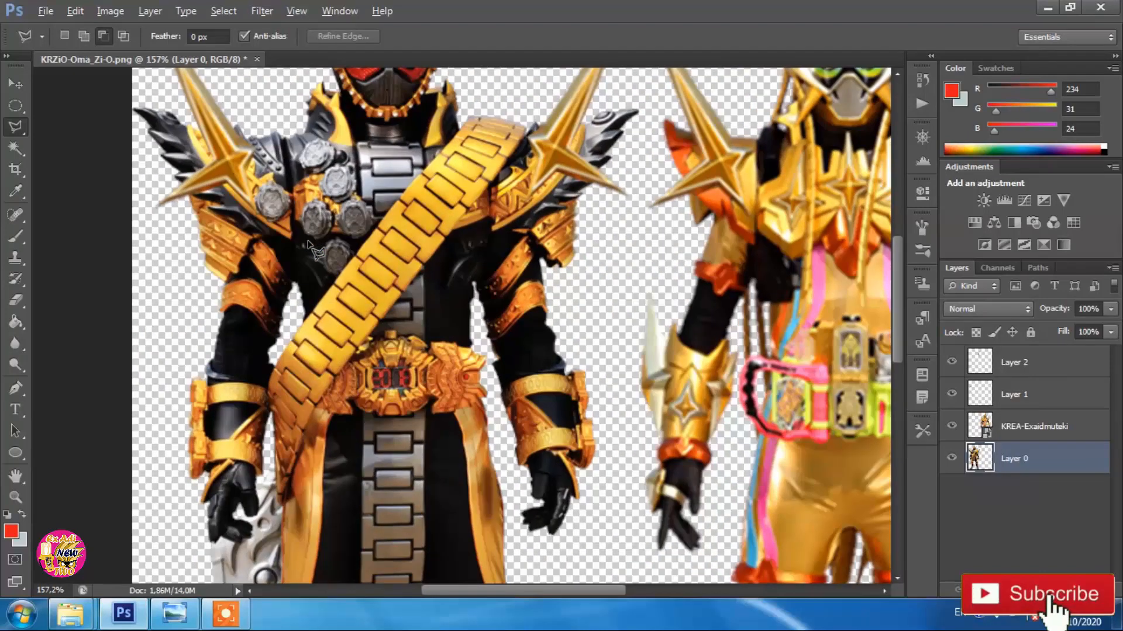
{"action": "left_click", "coordinate": [135, 104]}
{"action": "left_click", "coordinate": [166, 106]}
{"action": "left_click", "coordinate": [179, 114]}
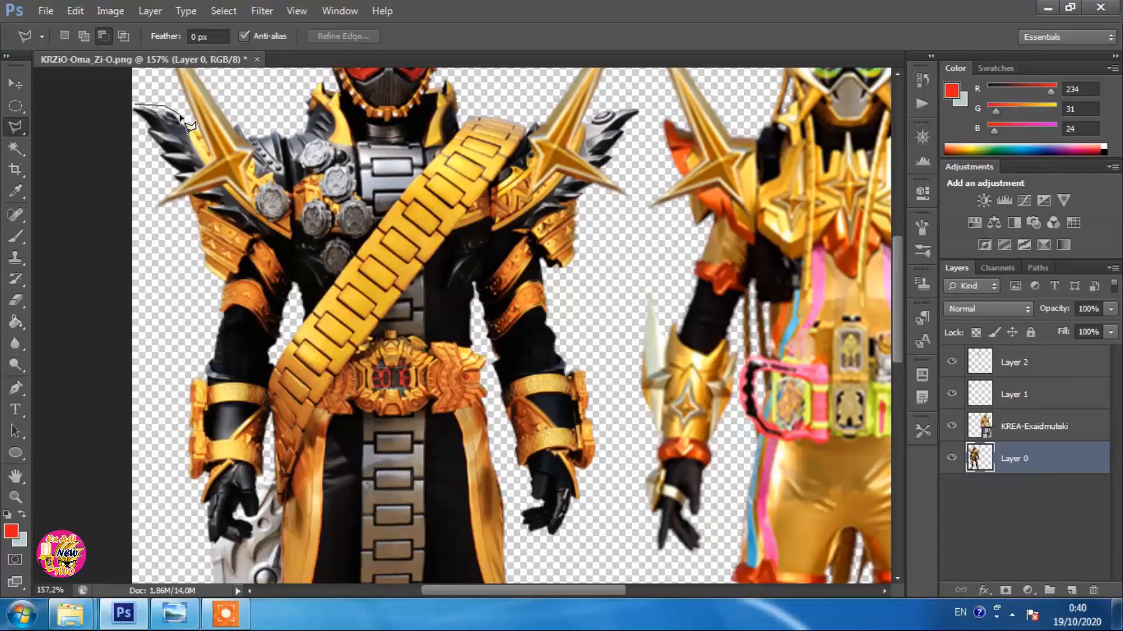
{"action": "left_click", "coordinate": [207, 170]}
{"action": "left_click", "coordinate": [267, 232]}
{"action": "left_click", "coordinate": [172, 184]}
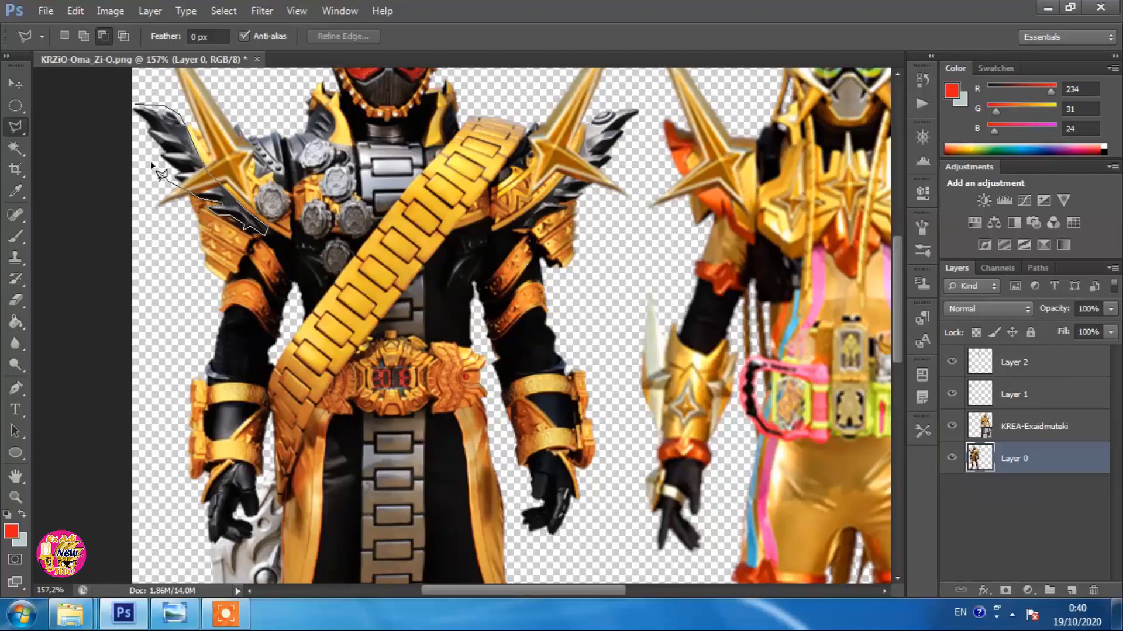
{"action": "left_click", "coordinate": [127, 121]}
{"action": "left_click", "coordinate": [139, 111]}
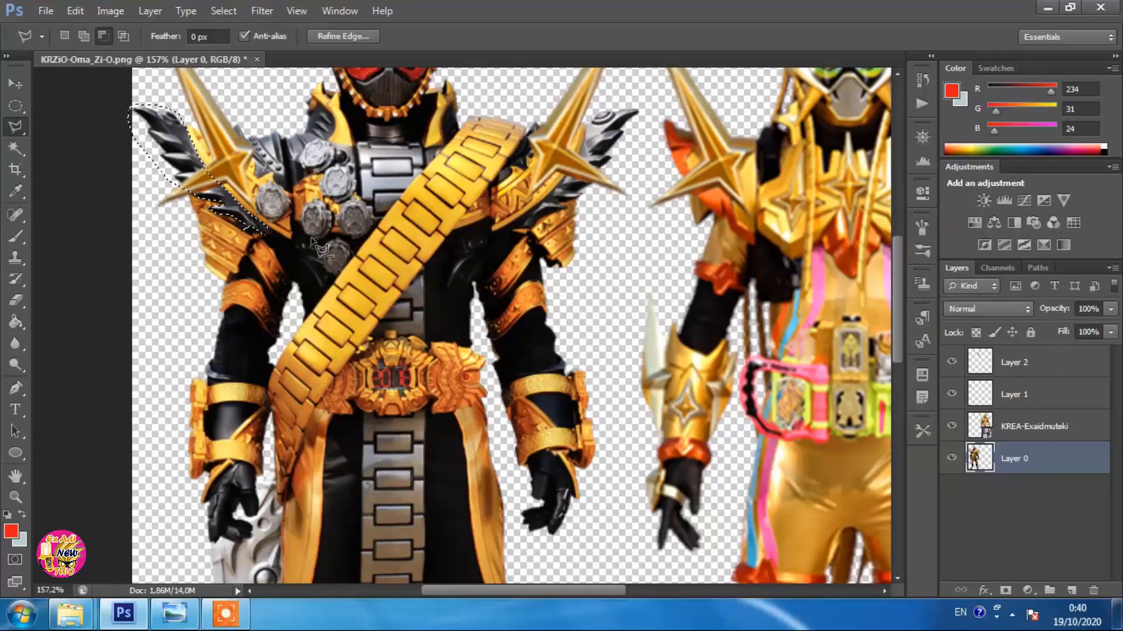
Colorize the selected left wing orange with Hue/Saturation at hue 25, saturation 96 and lightness +24, and deselect it
{"action": "left_click", "coordinate": [25, 87]}
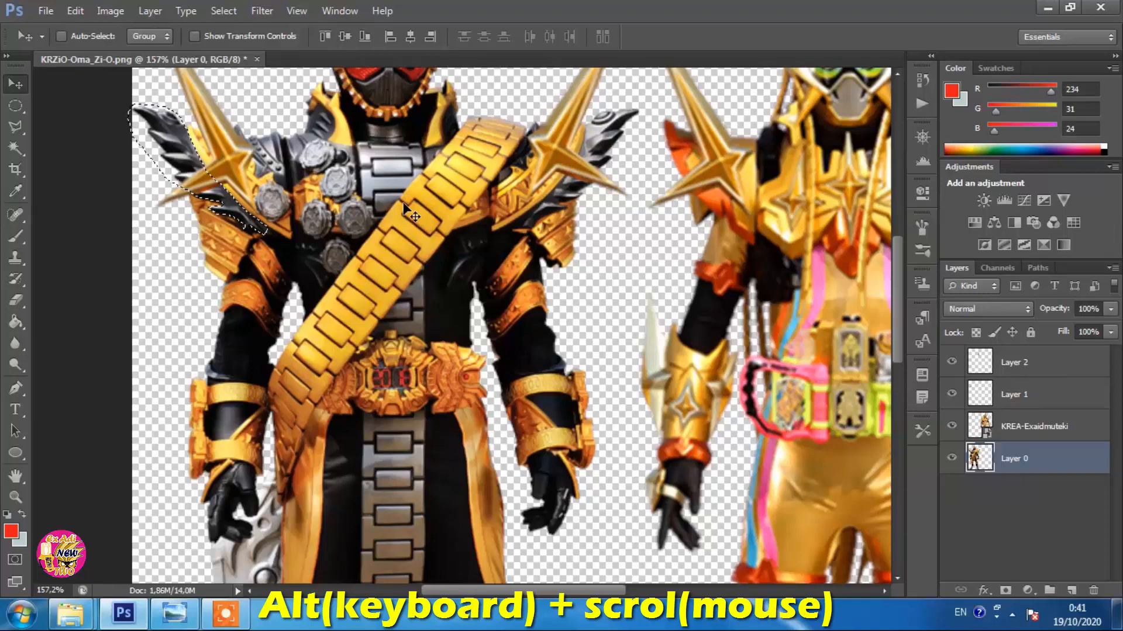
{"action": "scroll", "coordinate": [408, 210], "scroll_direction": "down", "scroll_amount": 2}
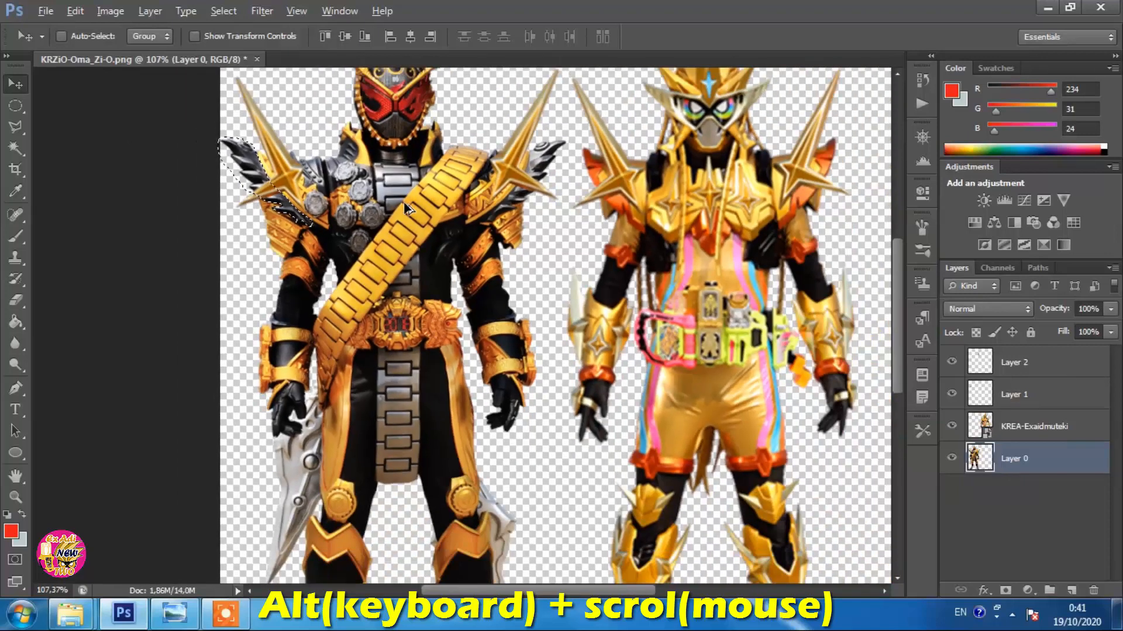
{"action": "scroll", "coordinate": [408, 209], "scroll_direction": "down", "scroll_amount": 1}
{"action": "scroll", "coordinate": [438, 234], "scroll_direction": "up", "scroll_amount": 1}
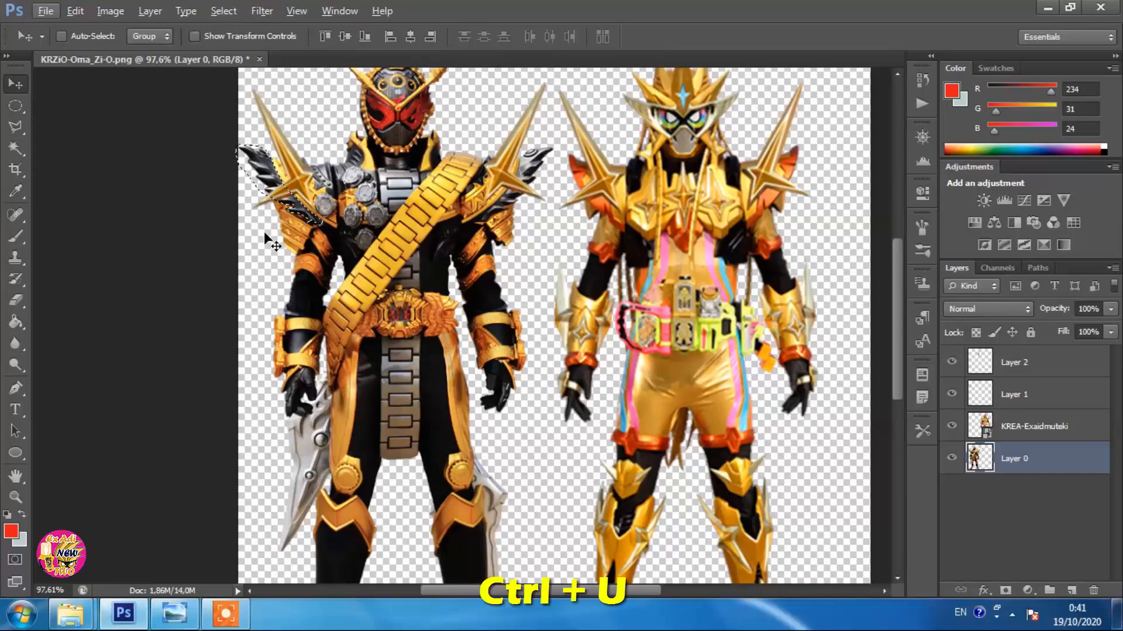
{"action": "key", "text": "ctrl+u"}
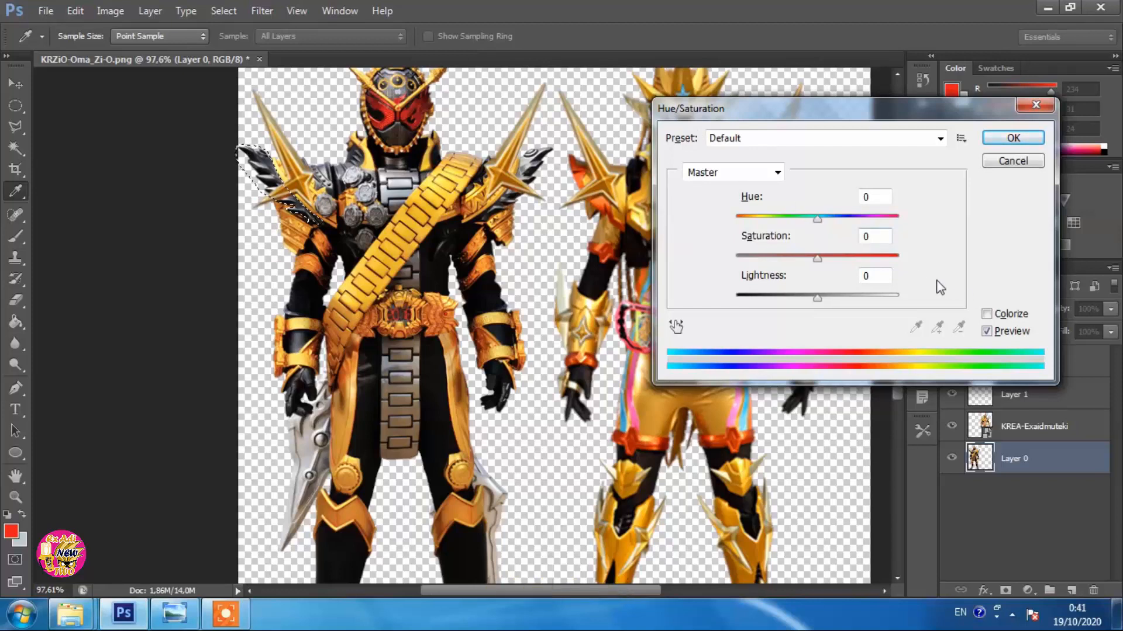
{"action": "left_click", "coordinate": [987, 314]}
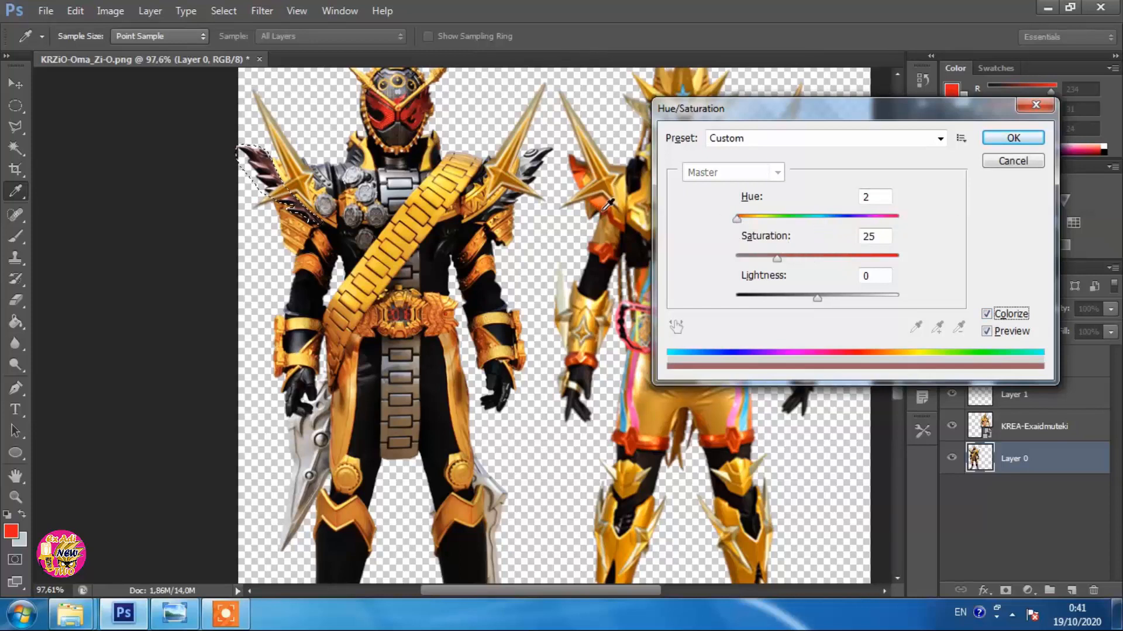
{"action": "left_click_drag", "start_coordinate": [737, 219], "coordinate": [742, 220]}
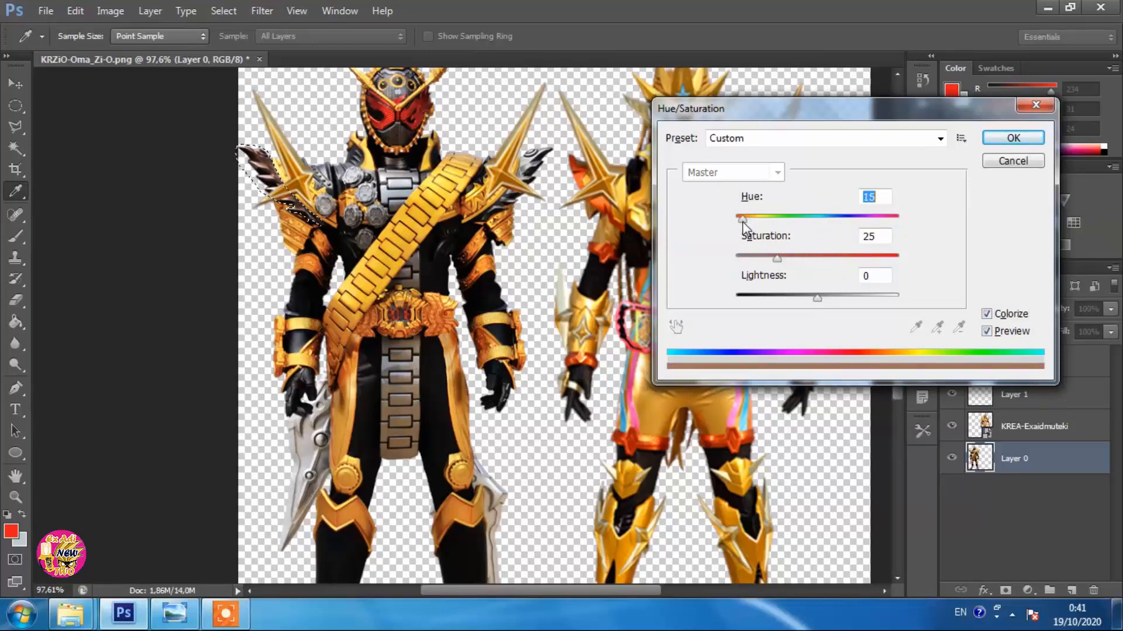
{"action": "left_click_drag", "start_coordinate": [781, 263], "coordinate": [1013, 250]}
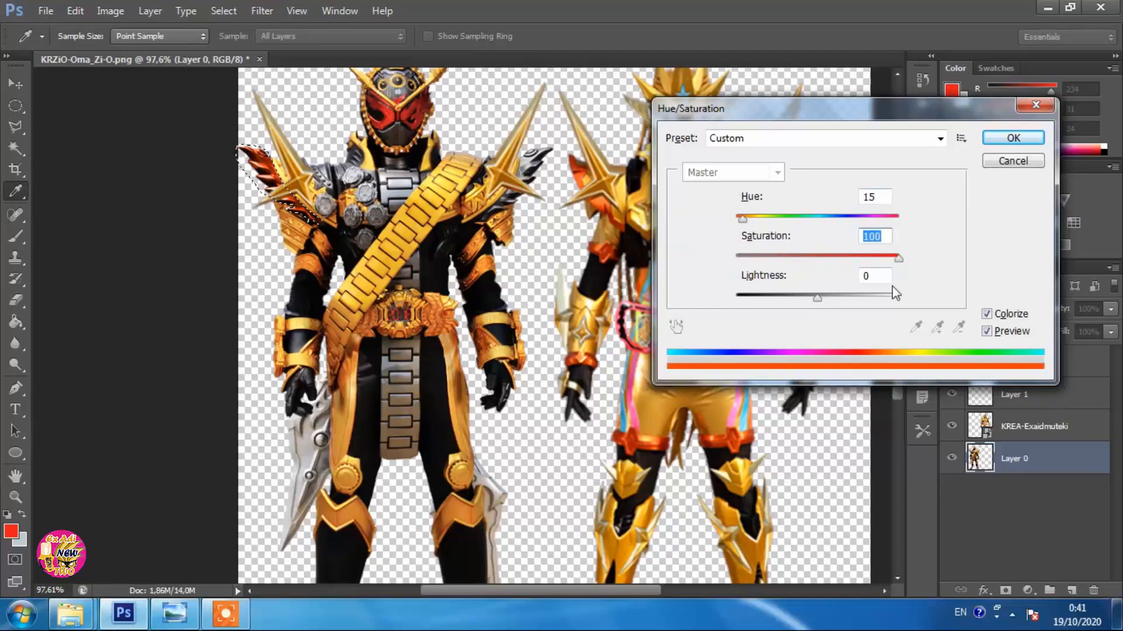
{"action": "left_click_drag", "start_coordinate": [816, 293], "coordinate": [836, 295]}
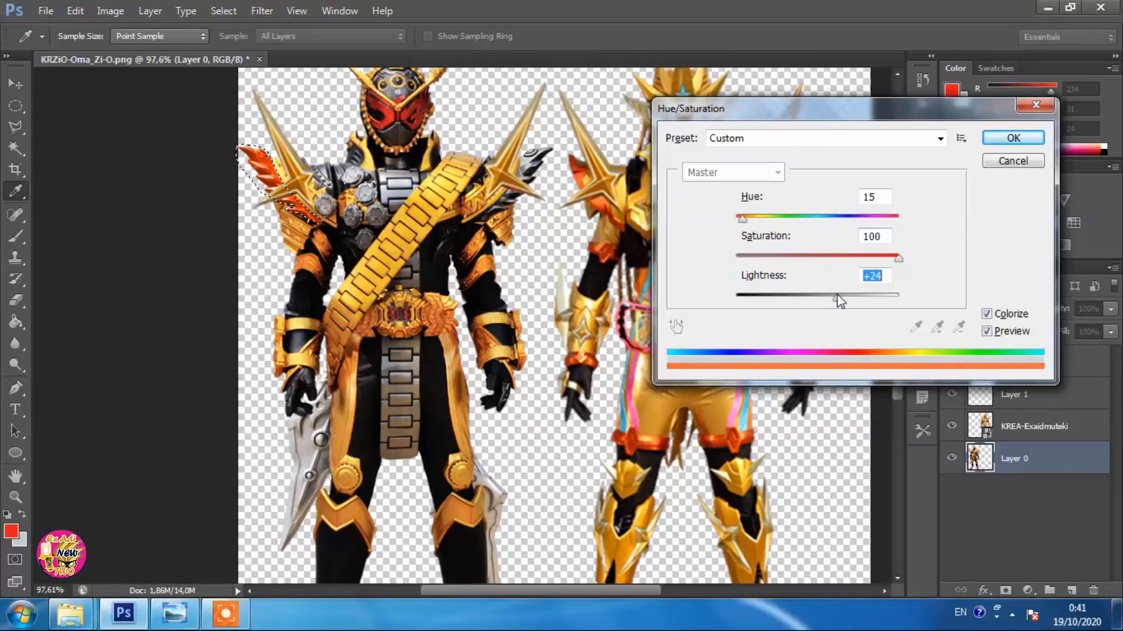
{"action": "left_click_drag", "start_coordinate": [897, 258], "coordinate": [892, 257]}
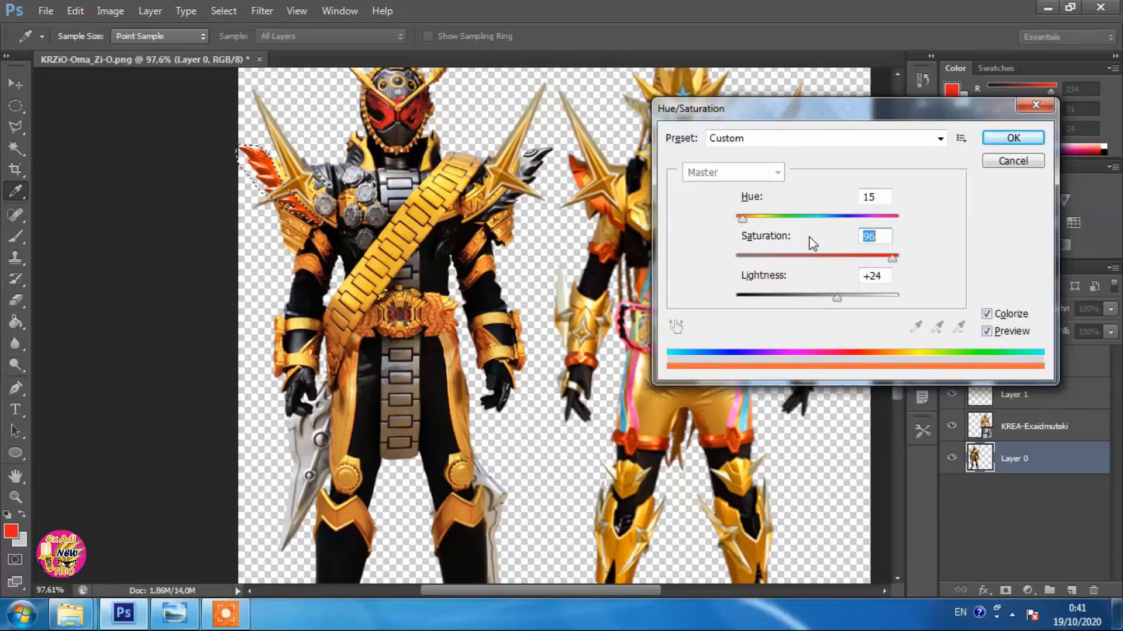
{"action": "left_click_drag", "start_coordinate": [741, 218], "coordinate": [747, 218]}
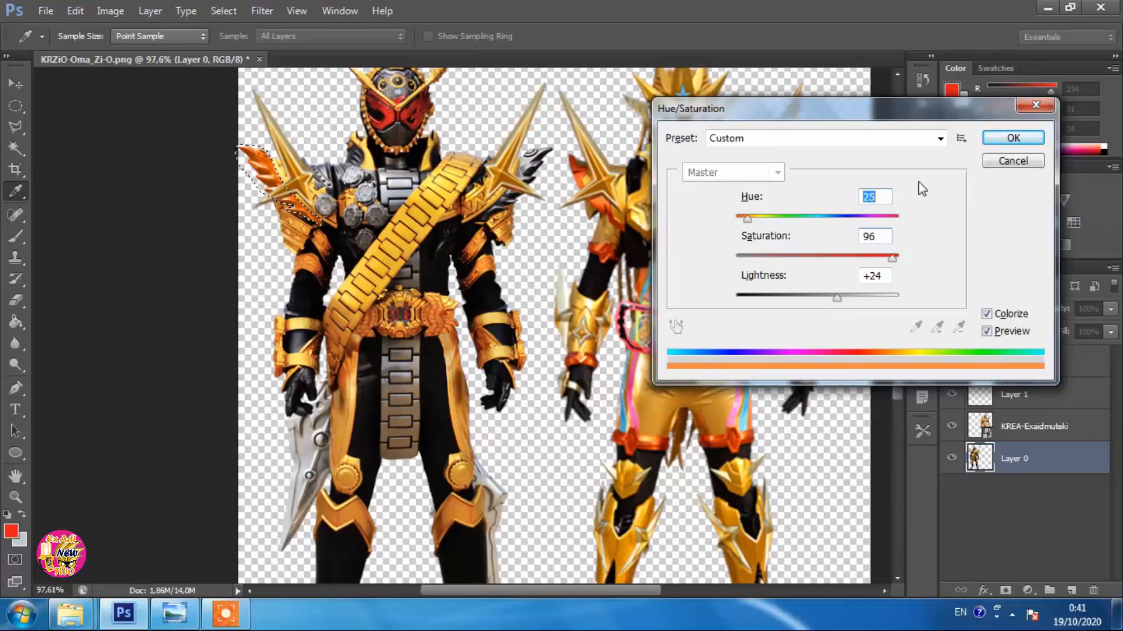
{"action": "left_click", "coordinate": [1013, 138]}
{"action": "key", "text": "v"}
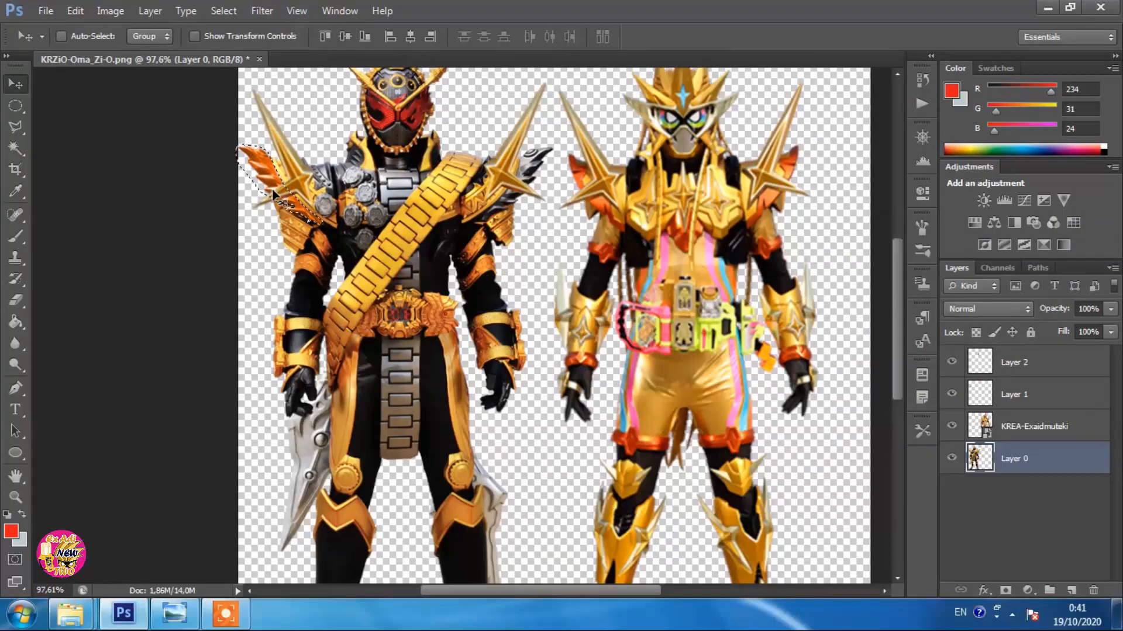
{"action": "key", "text": "ctrl+d"}
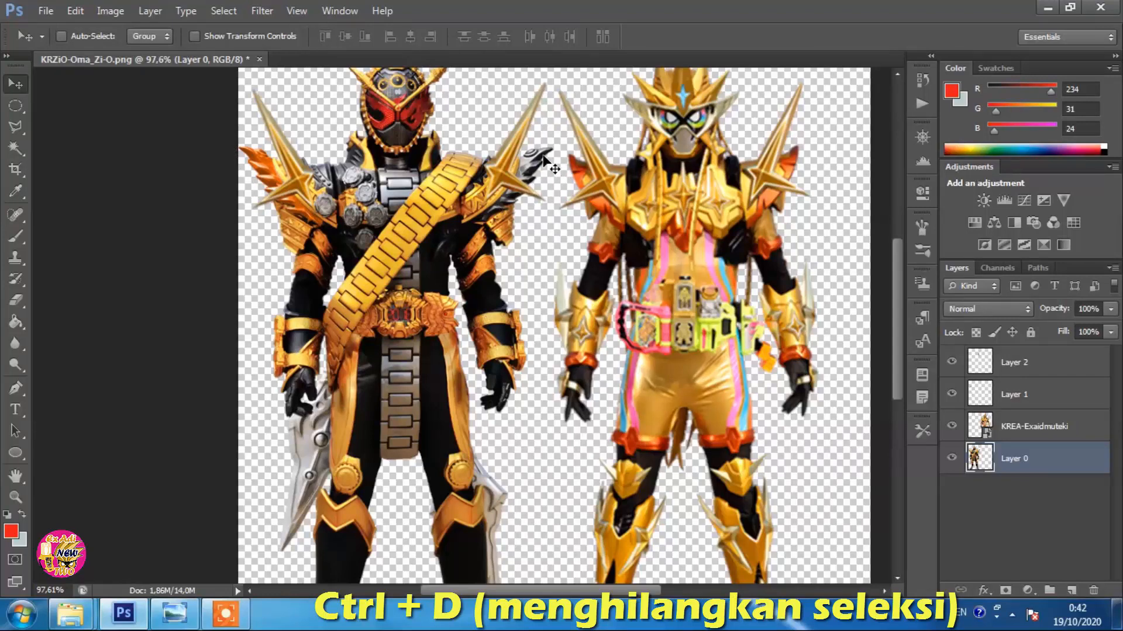
Outline the black wing on Oma Zi-O's right shoulder with the Polygonal Lasso tool
{"action": "left_click", "coordinate": [15, 127]}
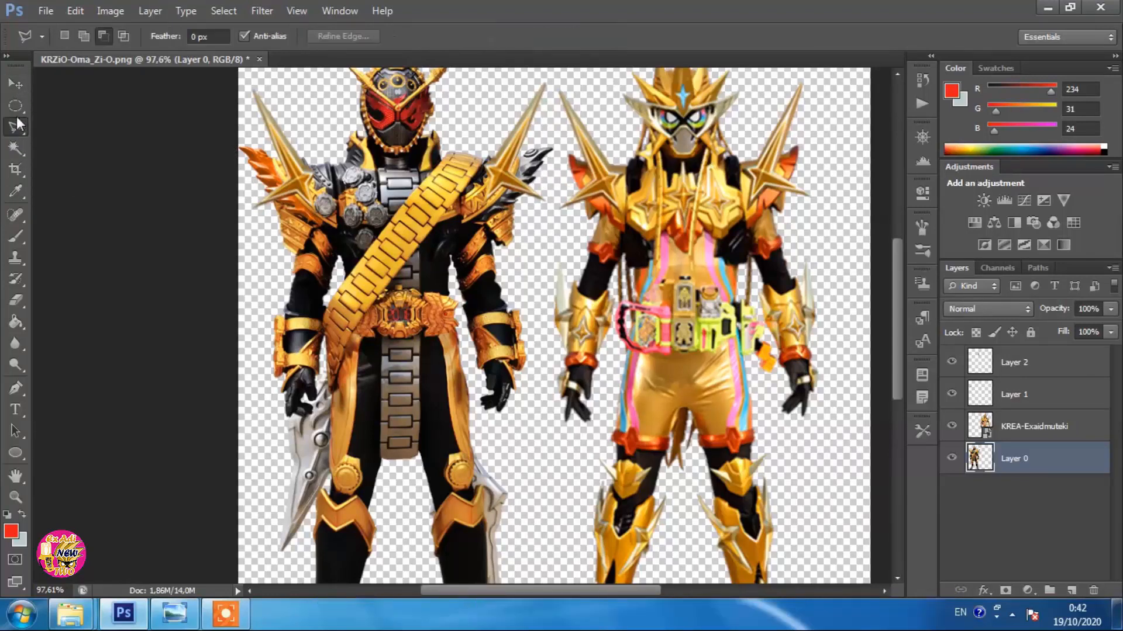
{"action": "left_click", "coordinate": [555, 136]}
{"action": "left_click", "coordinate": [537, 139]}
{"action": "left_click", "coordinate": [519, 158]}
{"action": "left_click", "coordinate": [516, 170]}
{"action": "left_click", "coordinate": [507, 185]}
{"action": "left_click", "coordinate": [486, 211]}
{"action": "left_click", "coordinate": [481, 221]}
{"action": "left_click", "coordinate": [505, 211]}
{"action": "left_click", "coordinate": [518, 198]}
{"action": "left_click", "coordinate": [552, 187]}
{"action": "left_click", "coordinate": [558, 155]}
{"action": "left_click", "coordinate": [554, 136]}
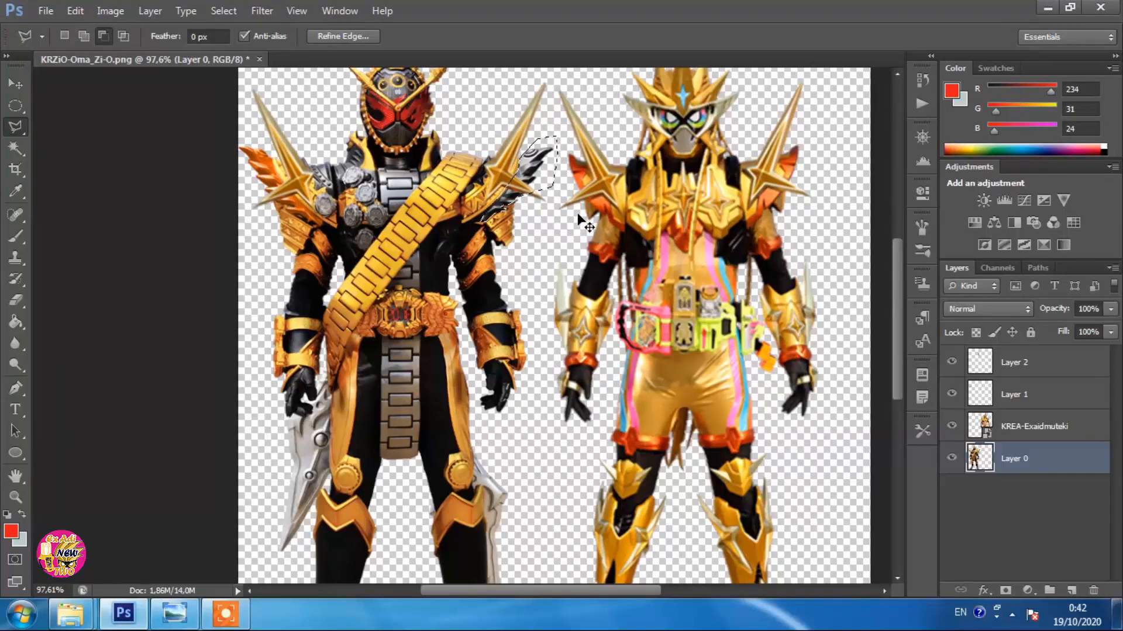
Colorize the selected right wing orange with Hue/Saturation at hue 25, saturation 100 and lightness +13, and deselect it
{"action": "key", "text": "ctrl+u"}
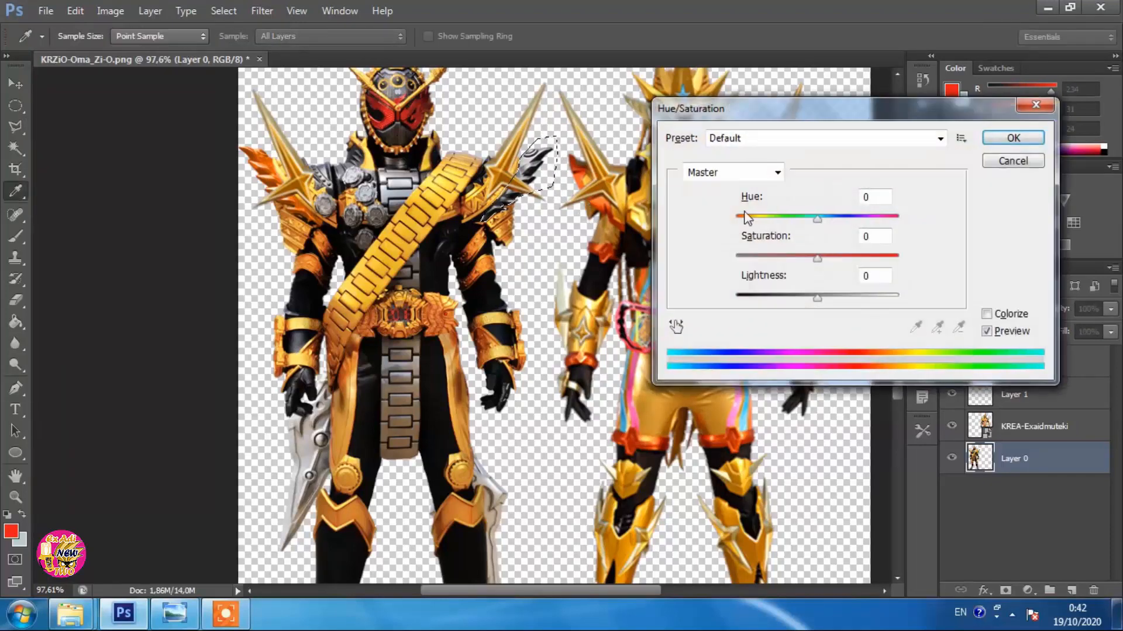
{"action": "left_click", "coordinate": [1001, 315]}
{"action": "left_click_drag", "start_coordinate": [739, 219], "coordinate": [743, 222]}
{"action": "left_click_drag", "start_coordinate": [778, 258], "coordinate": [865, 265]}
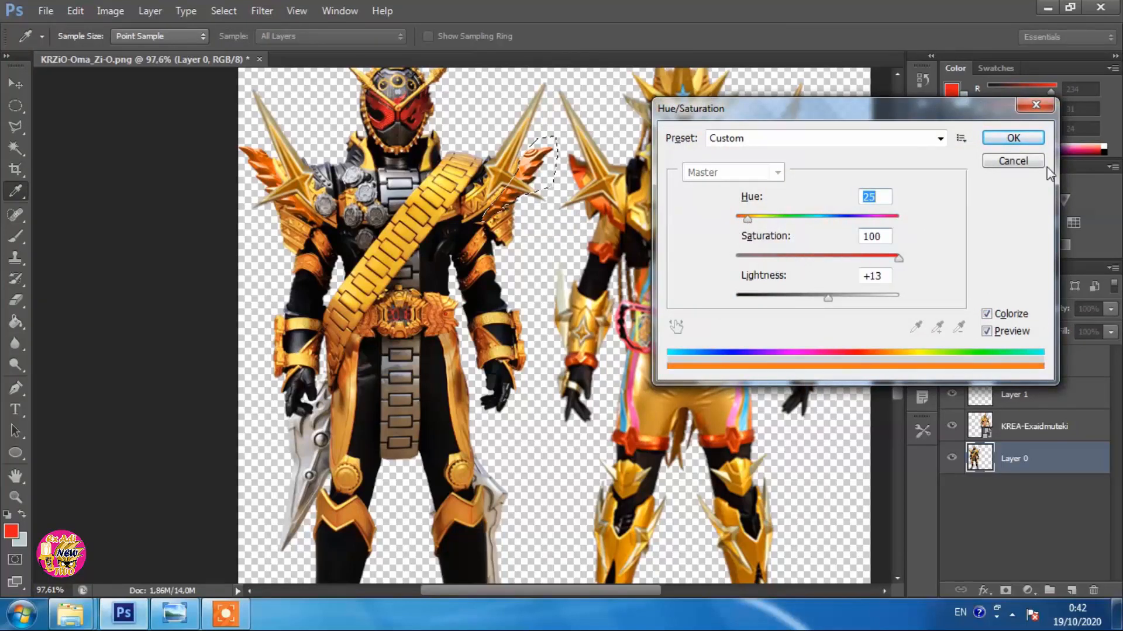
{"action": "left_click", "coordinate": [1025, 142]}
{"action": "key", "text": "ctrl+d"}
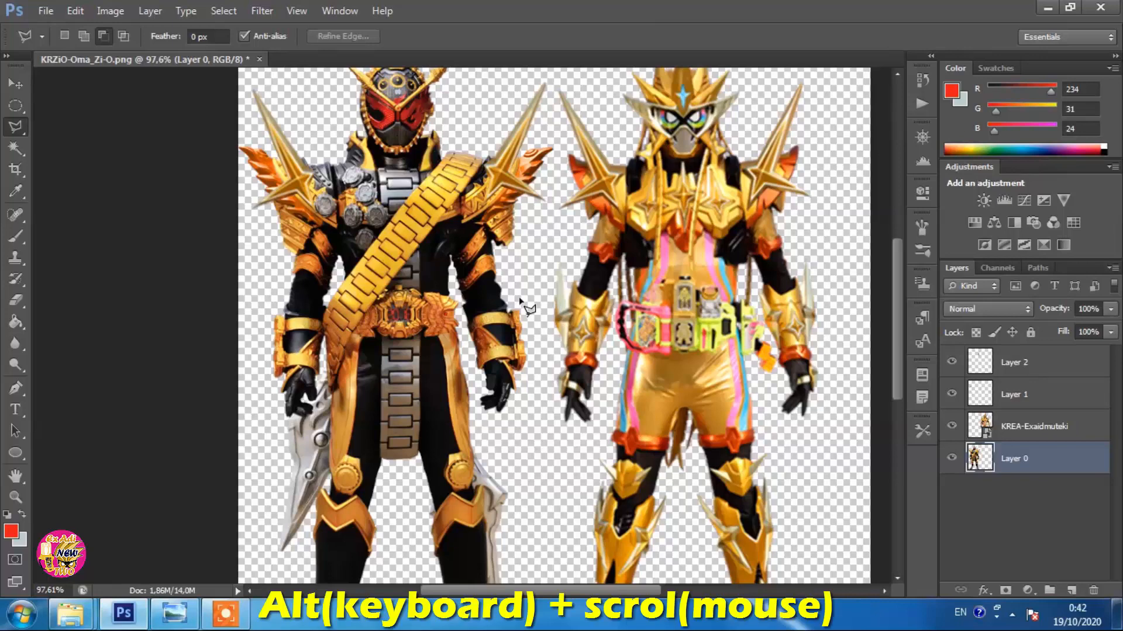
{"action": "scroll", "coordinate": [520, 301], "scroll_direction": "down", "scroll_amount": 1}
{"action": "scroll", "coordinate": [520, 301], "scroll_direction": "up", "scroll_amount": 1, "text": "alt"}
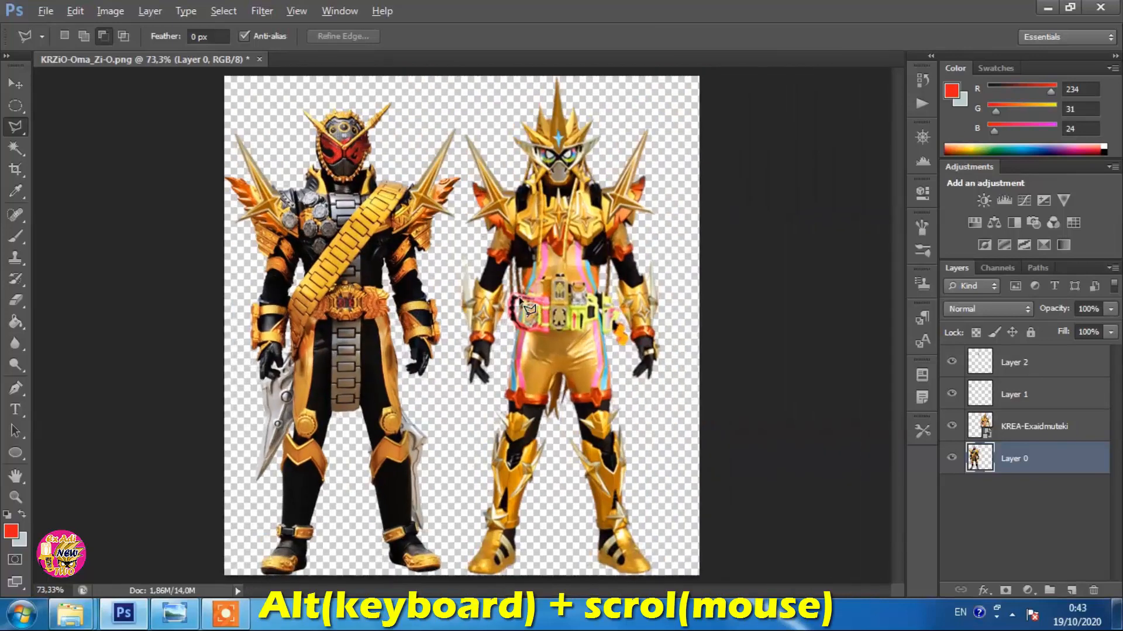
Outline the knee and shin armor on Ex-Aid's viewer-left leg on the KREA-Exaidmuteki layer with the Polygonal Lasso tool
{"action": "left_click", "coordinate": [16, 85]}
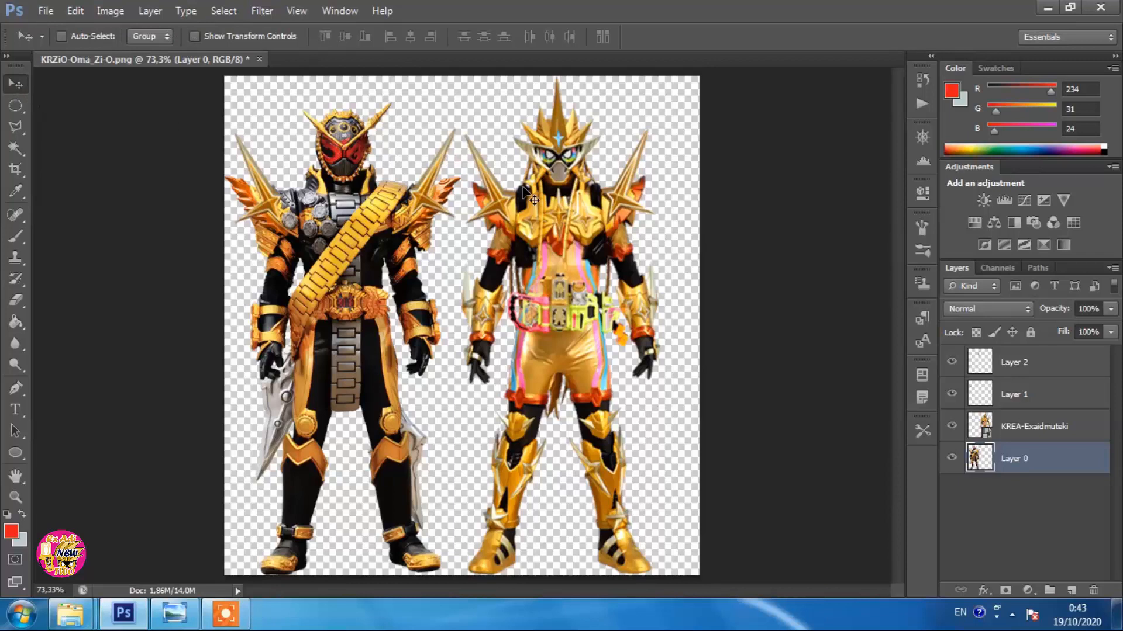
{"action": "right_click", "coordinate": [561, 222]}
{"action": "left_click", "coordinate": [585, 234]}
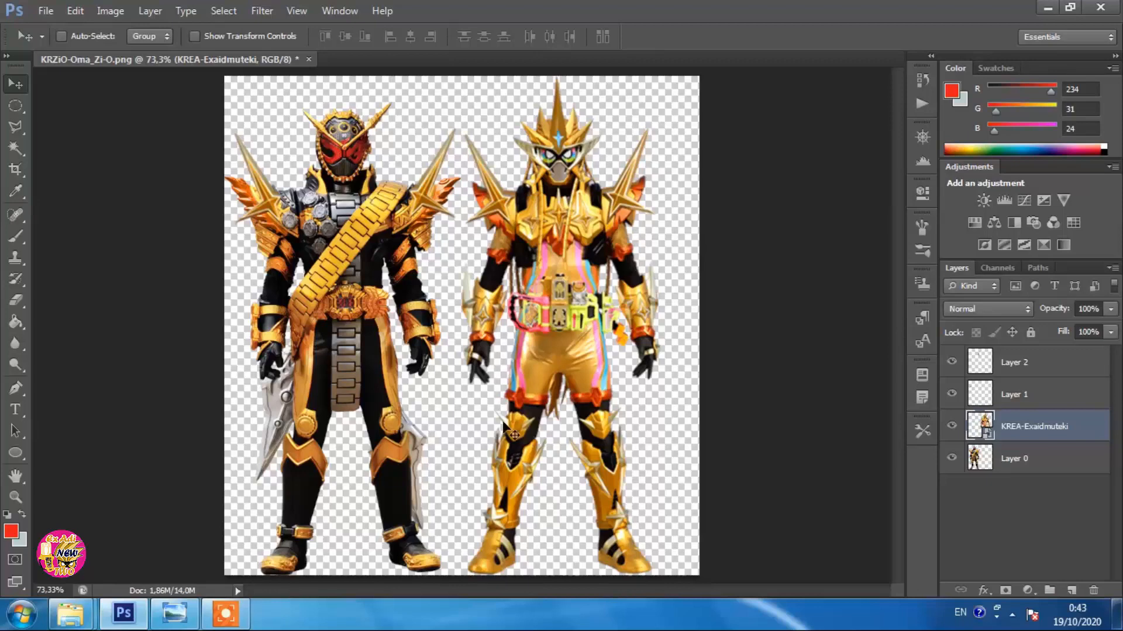
{"action": "right_click", "coordinate": [532, 471]}
{"action": "left_click", "coordinate": [532, 473]}
{"action": "scroll", "coordinate": [555, 445], "scroll_direction": "up", "scroll_amount": 4, "text": "alt"}
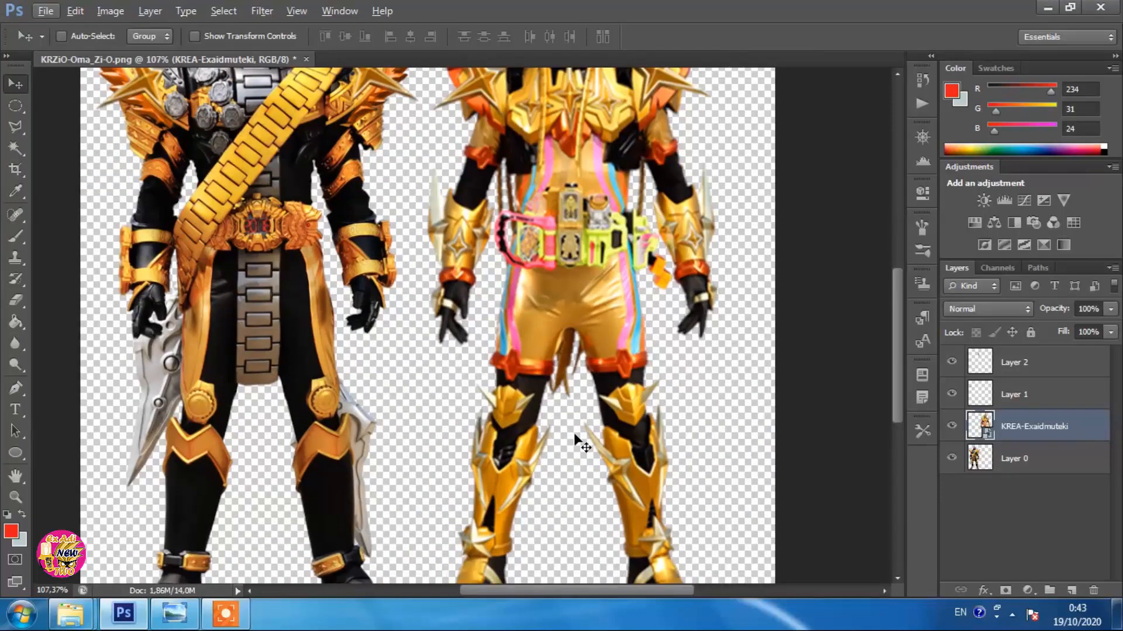
{"action": "left_click_drag", "start_coordinate": [902, 355], "coordinate": [898, 390]}
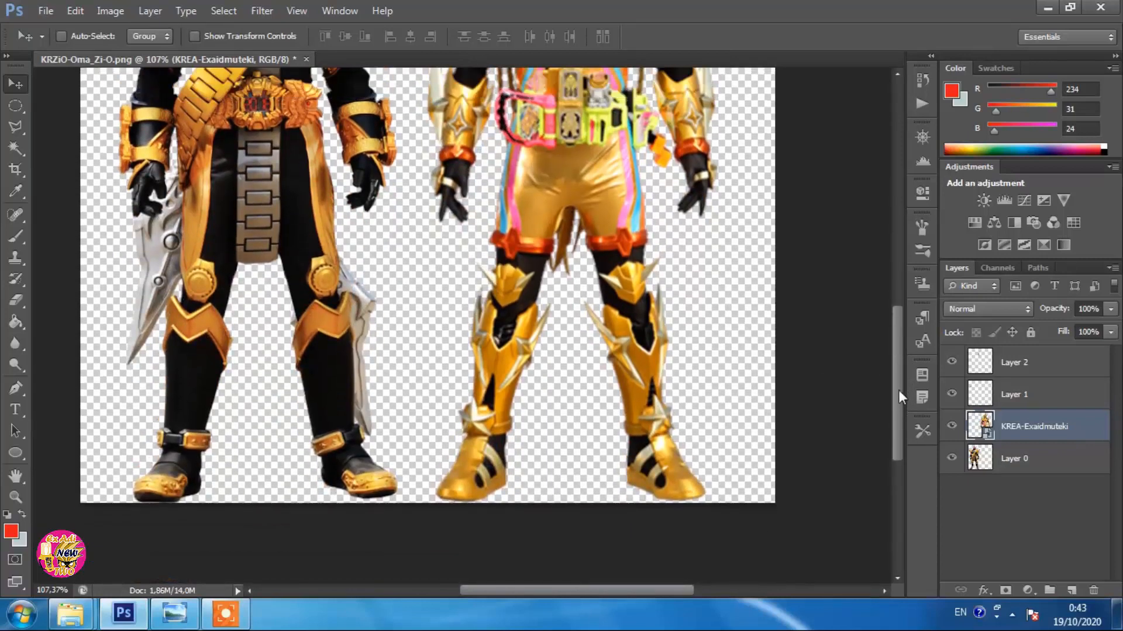
{"action": "left_click", "coordinate": [15, 126]}
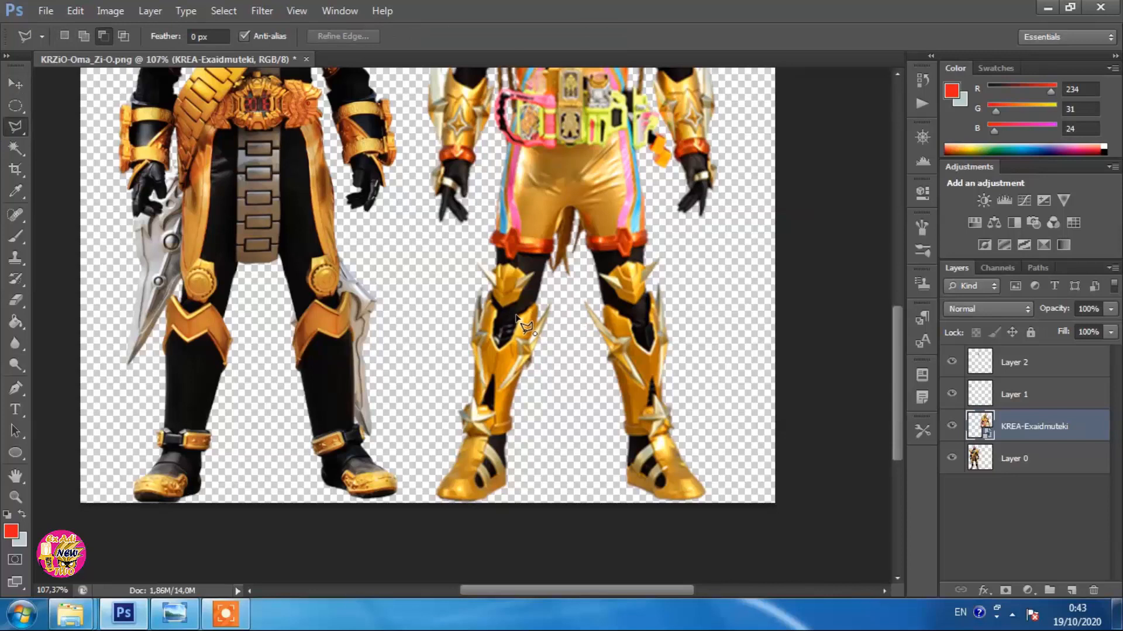
{"action": "left_click", "coordinate": [537, 300]}
{"action": "left_click", "coordinate": [550, 297]}
{"action": "left_click", "coordinate": [569, 310]}
{"action": "left_click", "coordinate": [570, 394]}
{"action": "left_click", "coordinate": [558, 471]}
{"action": "left_click", "coordinate": [507, 433]}
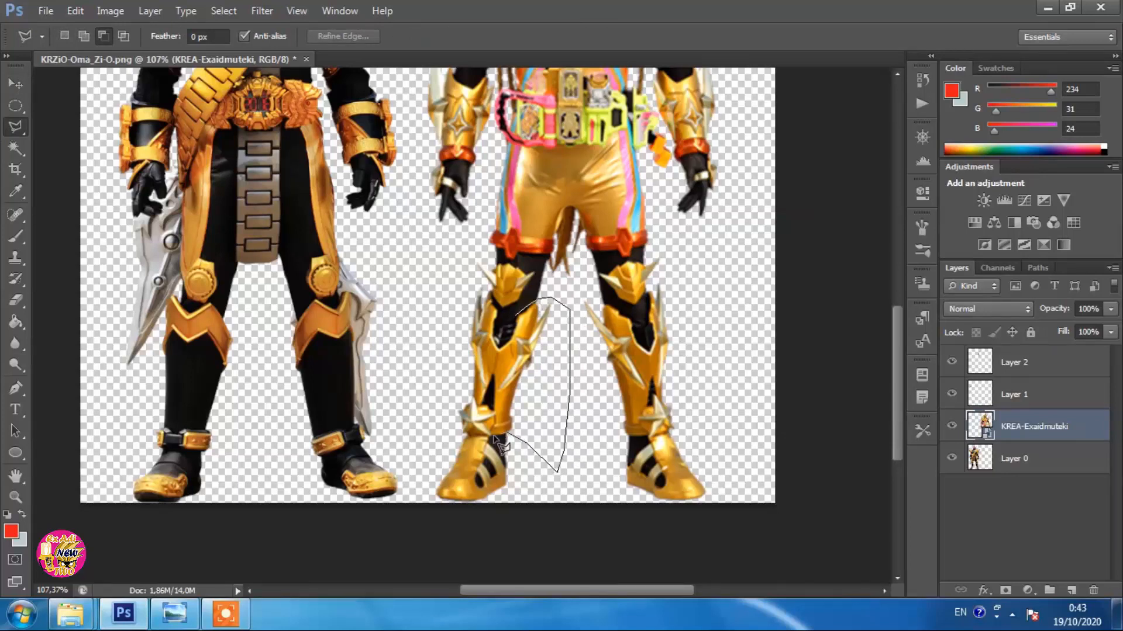
{"action": "left_click", "coordinate": [462, 435]}
{"action": "left_click", "coordinate": [445, 407]}
{"action": "mouse_move", "coordinate": [448, 302]}
{"action": "left_mouse_down"}
{"action": "mouse_move", "coordinate": [468, 258]}
{"action": "mouse_move", "coordinate": [484, 262]}
{"action": "left_mouse_up"}
{"action": "left_click", "coordinate": [489, 263]}
{"action": "left_click", "coordinate": [505, 263]}
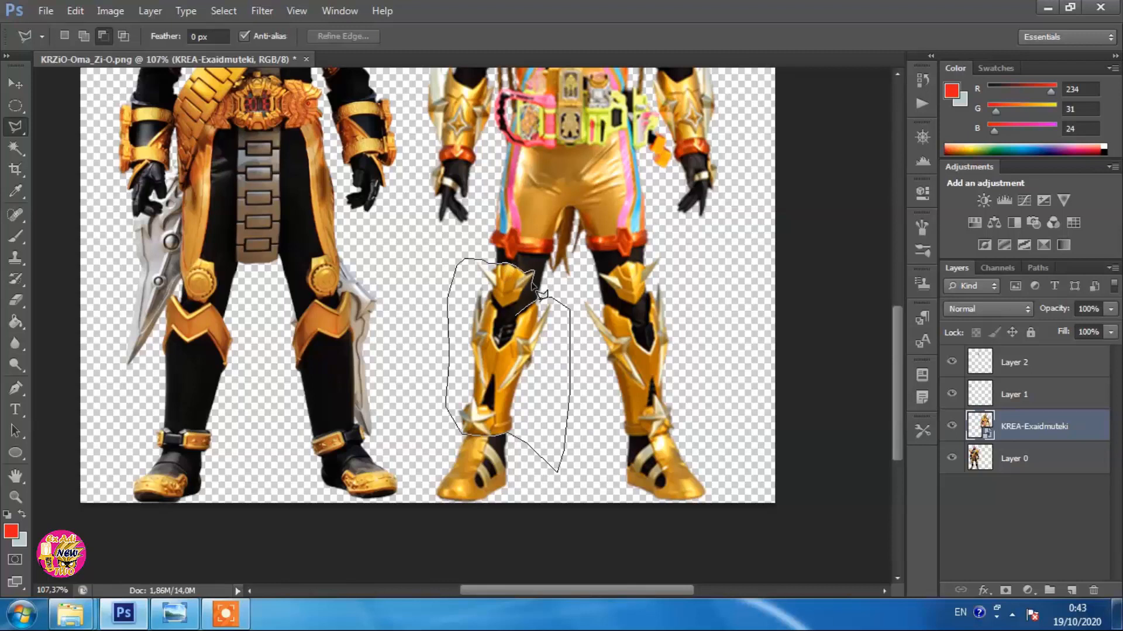
{"action": "left_click", "coordinate": [517, 310]}
{"action": "left_click", "coordinate": [524, 321]}
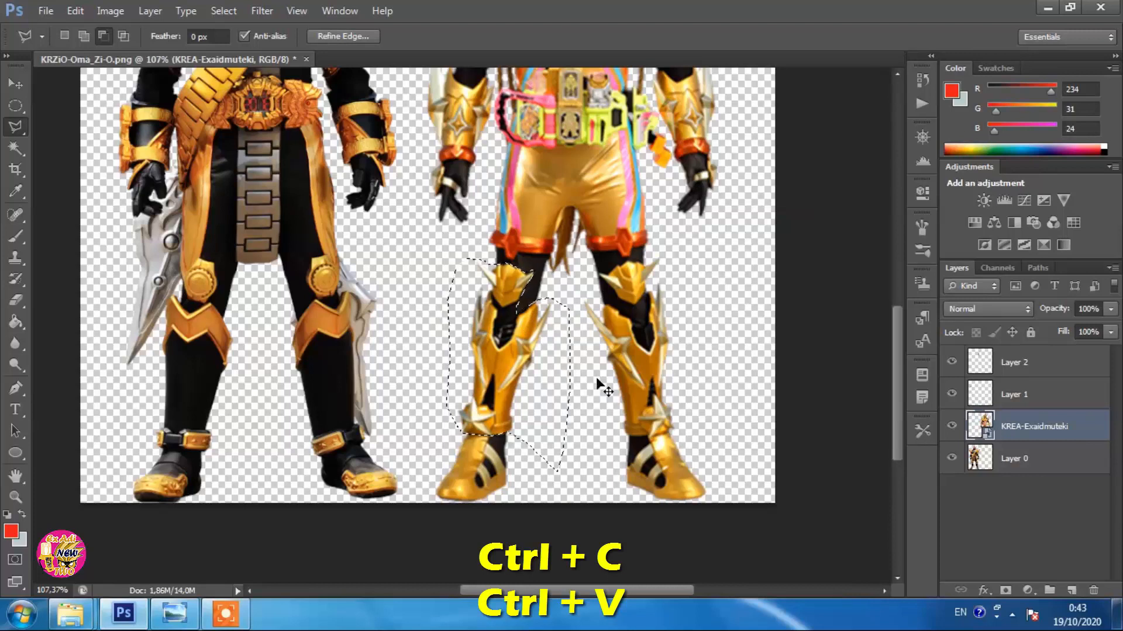
Copy the selected leg armor onto a new layer and move it over Oma Zi-O's viewer-left lower leg
{"action": "key", "text": "ctrl+c"}
{"action": "key", "text": "ctrl+v"}
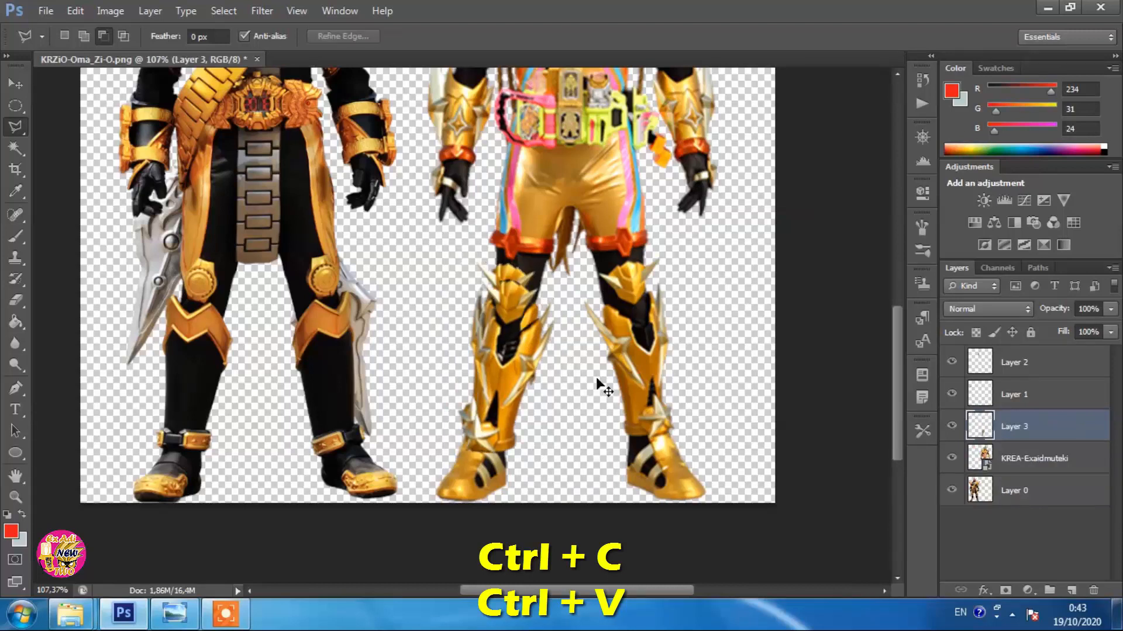
{"action": "left_click", "coordinate": [15, 83]}
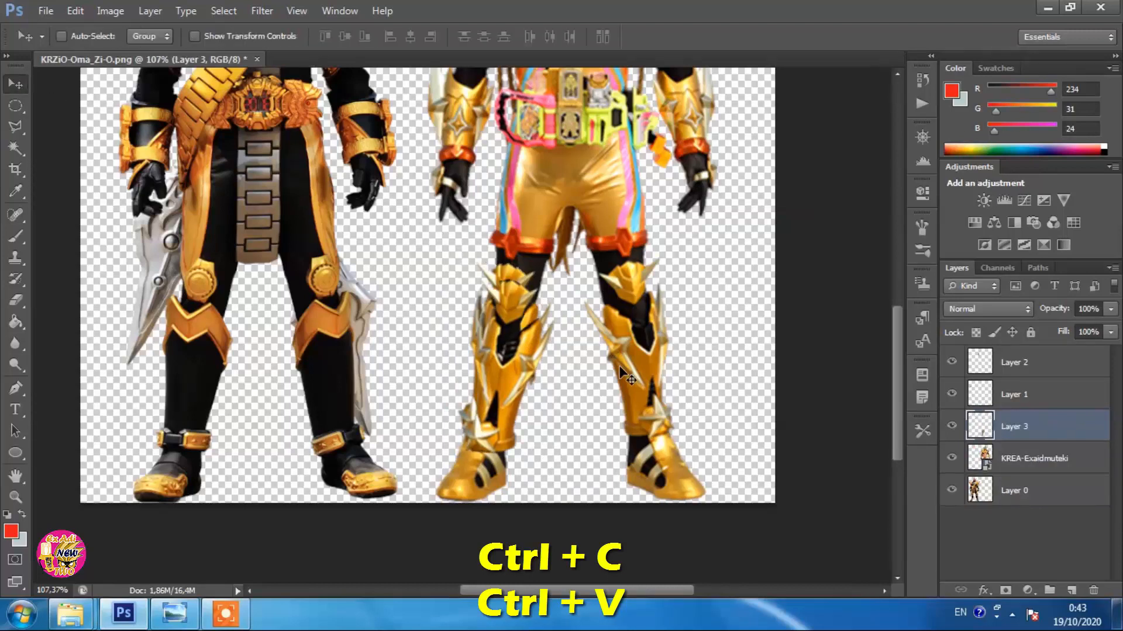
{"action": "right_click", "coordinate": [508, 370]}
{"action": "left_click", "coordinate": [523, 377]}
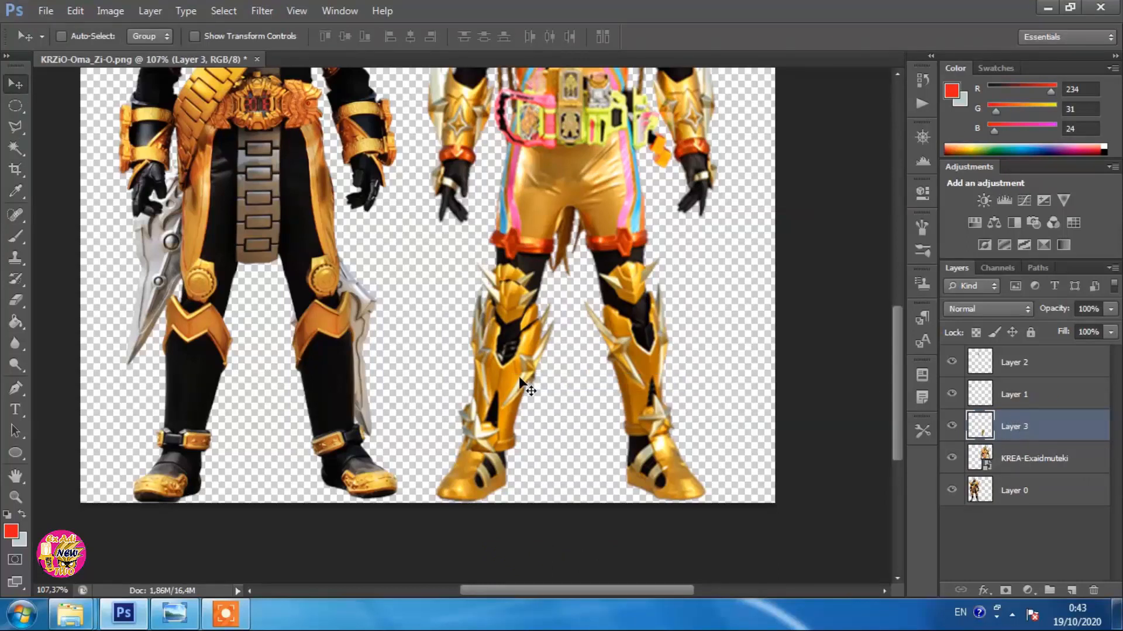
{"action": "left_click_drag", "start_coordinate": [519, 377], "coordinate": [210, 380]}
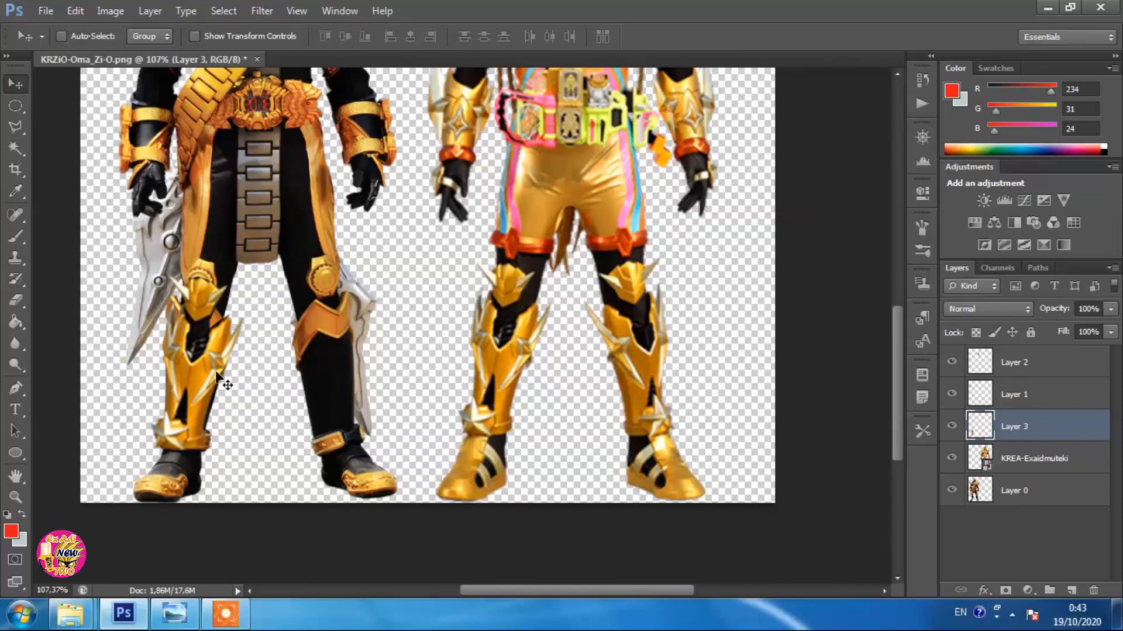
Warp the pasted leg armor on Layer 3 with Free Transform to fit Oma Zi-O's knee, shin and ankle
{"action": "right_click", "coordinate": [209, 343]}
{"action": "left_click", "coordinate": [216, 353]}
{"action": "key", "text": "ctrl+t"}
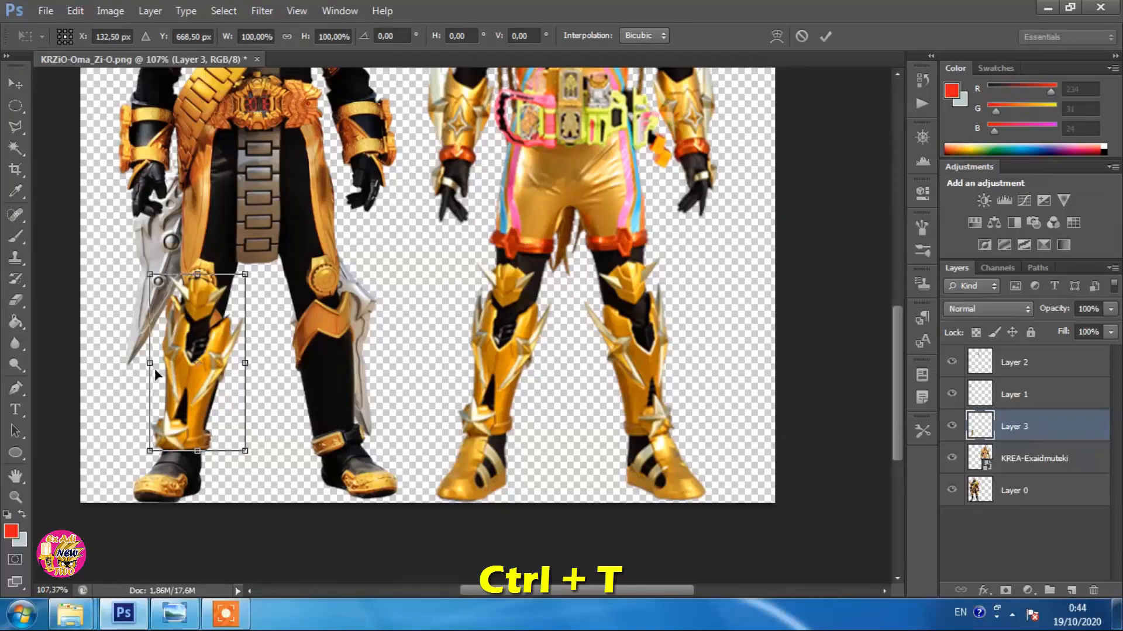
{"action": "left_click", "coordinate": [777, 36]}
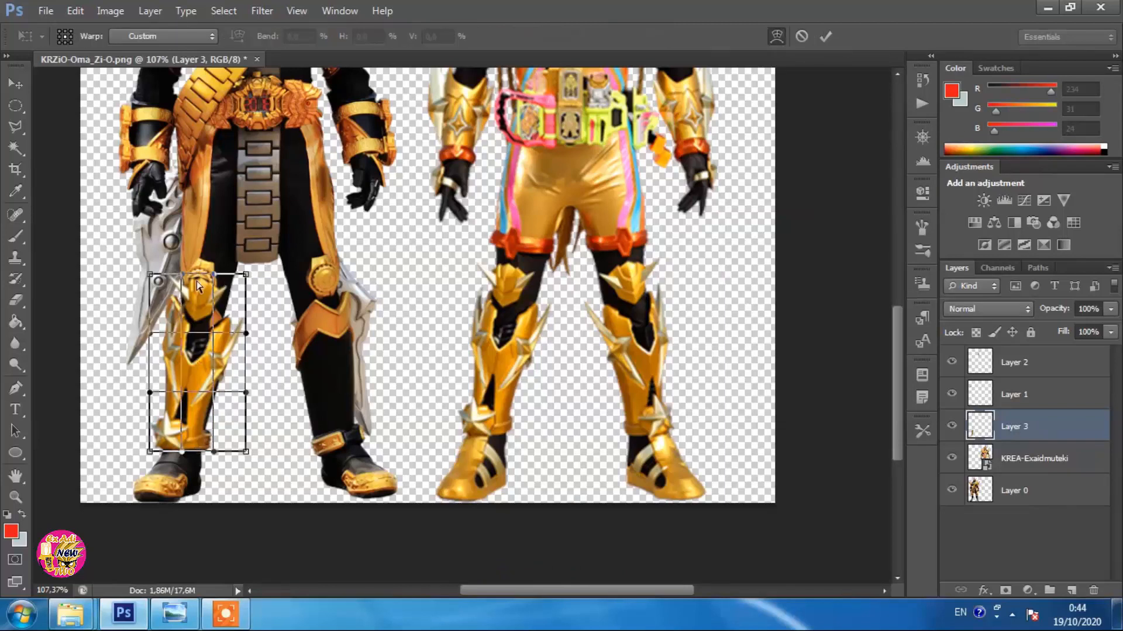
{"action": "left_click_drag", "start_coordinate": [193, 276], "coordinate": [233, 334]}
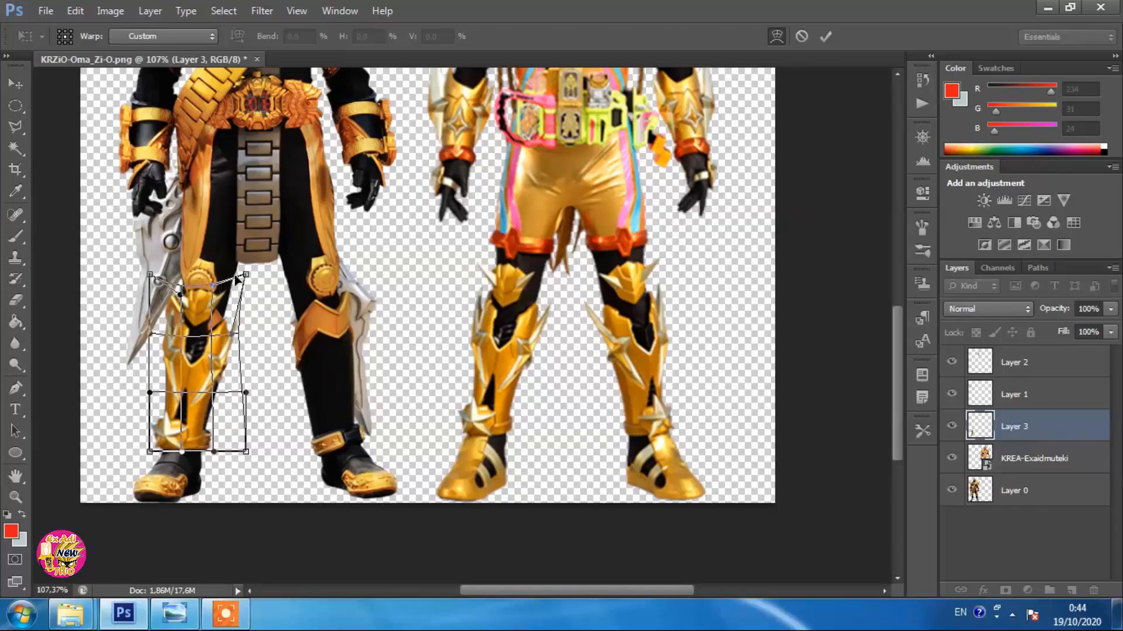
{"action": "left_click_drag", "start_coordinate": [212, 395], "coordinate": [219, 397]}
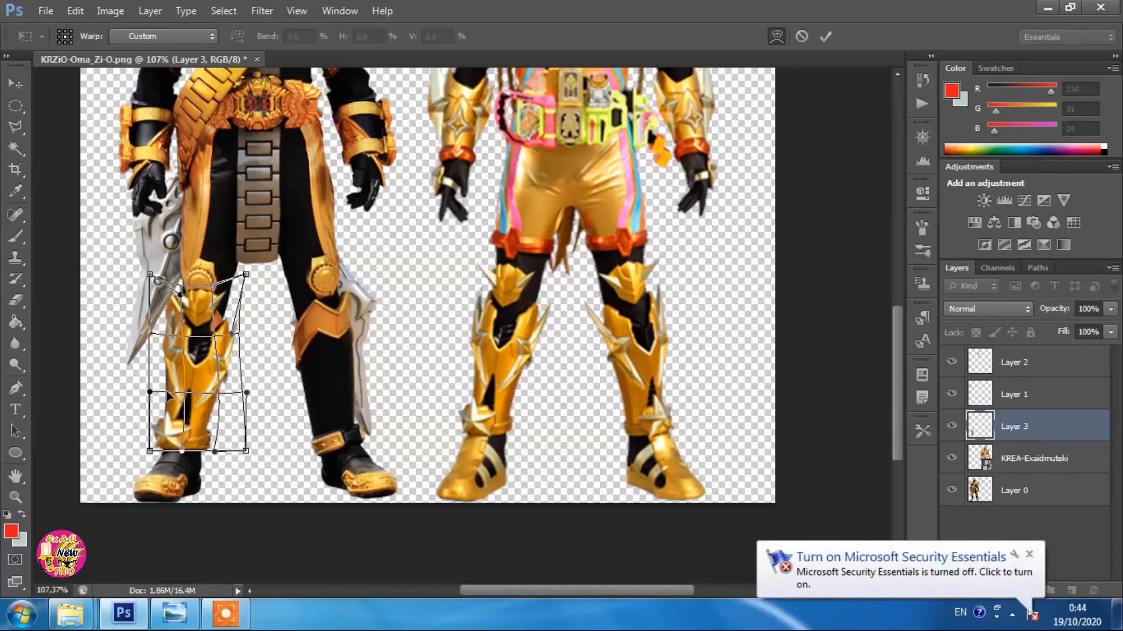
{"action": "left_click_drag", "start_coordinate": [150, 392], "coordinate": [140, 392]}
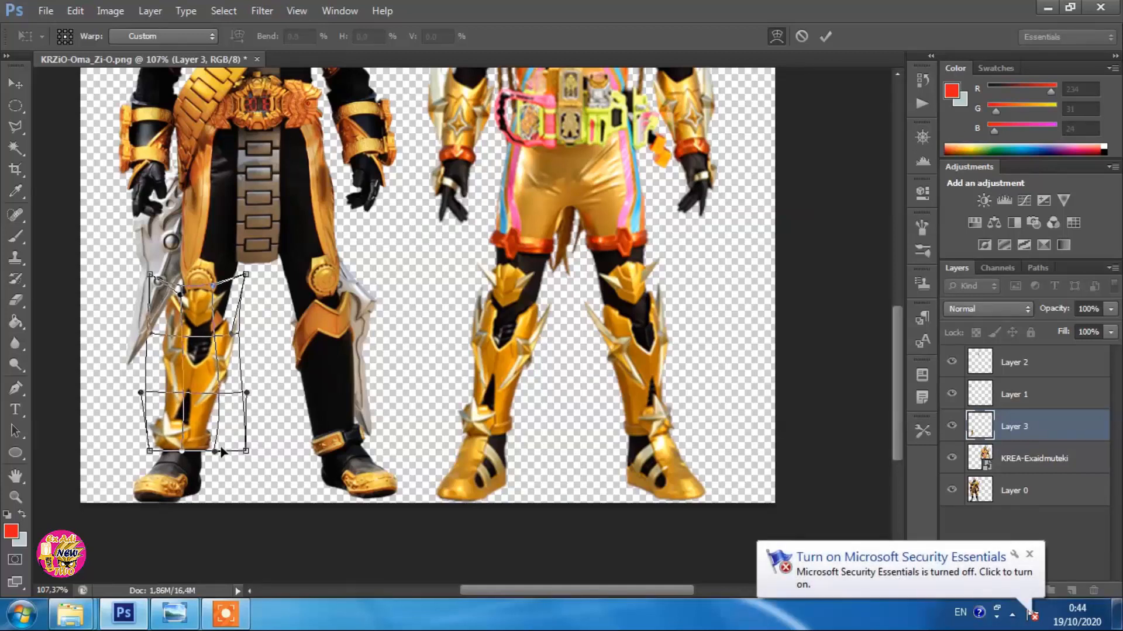
{"action": "mouse_move", "coordinate": [214, 451]}
{"action": "left_mouse_down"}
{"action": "mouse_move", "coordinate": [225, 458]}
{"action": "mouse_move", "coordinate": [209, 440]}
{"action": "left_mouse_up"}
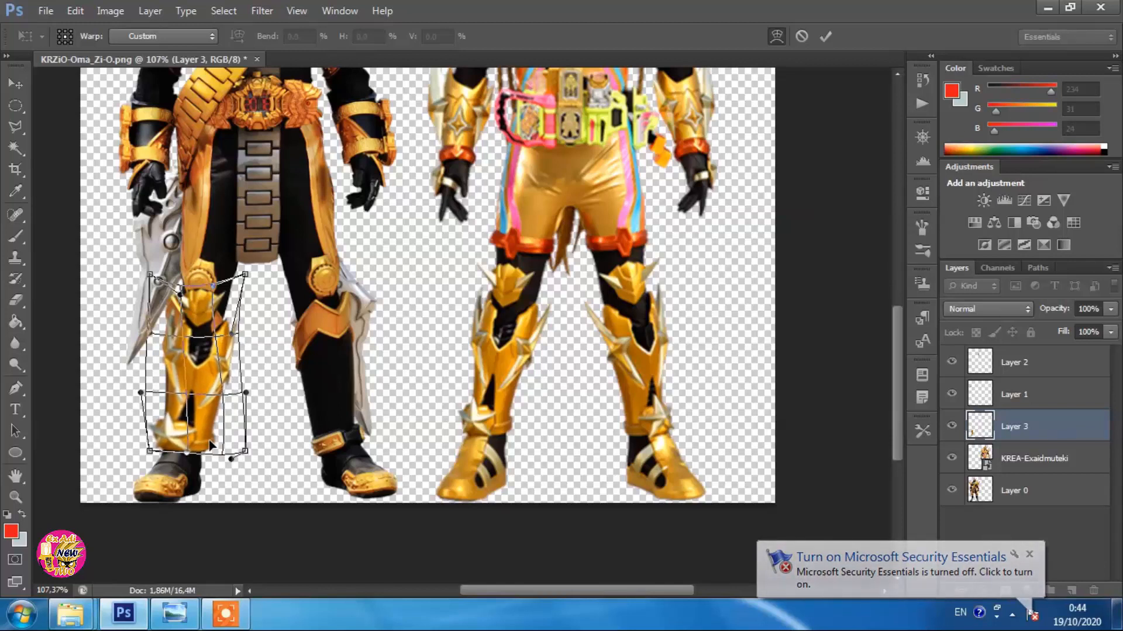
{"action": "left_click_drag", "start_coordinate": [140, 393], "coordinate": [152, 394]}
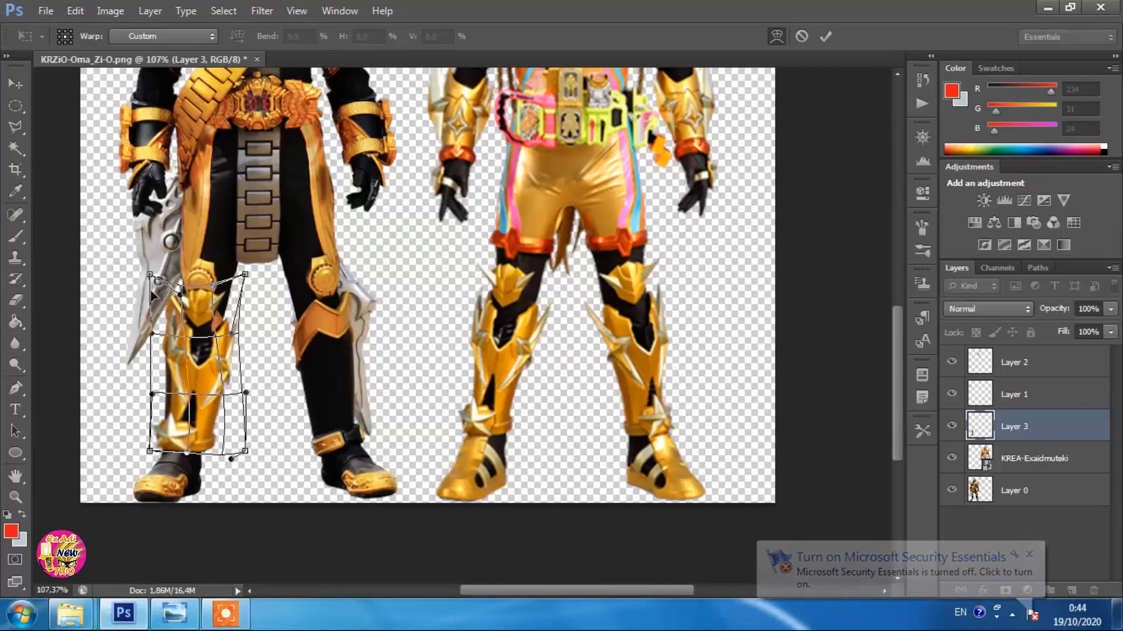
{"action": "left_click_drag", "start_coordinate": [150, 275], "coordinate": [156, 269]}
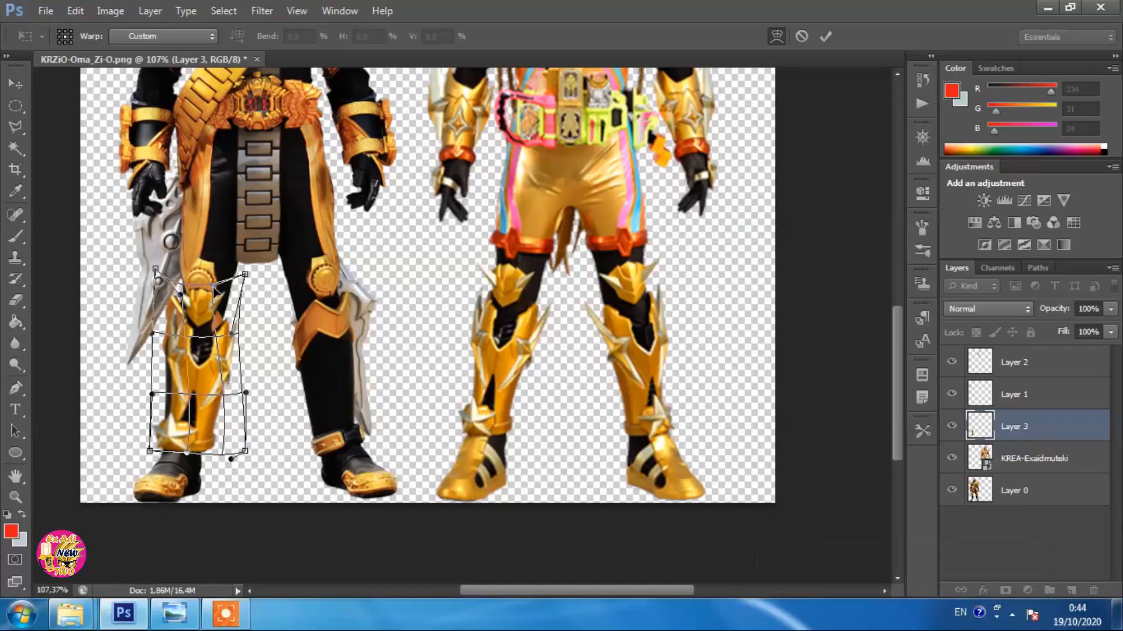
{"action": "left_click_drag", "start_coordinate": [216, 289], "coordinate": [182, 308]}
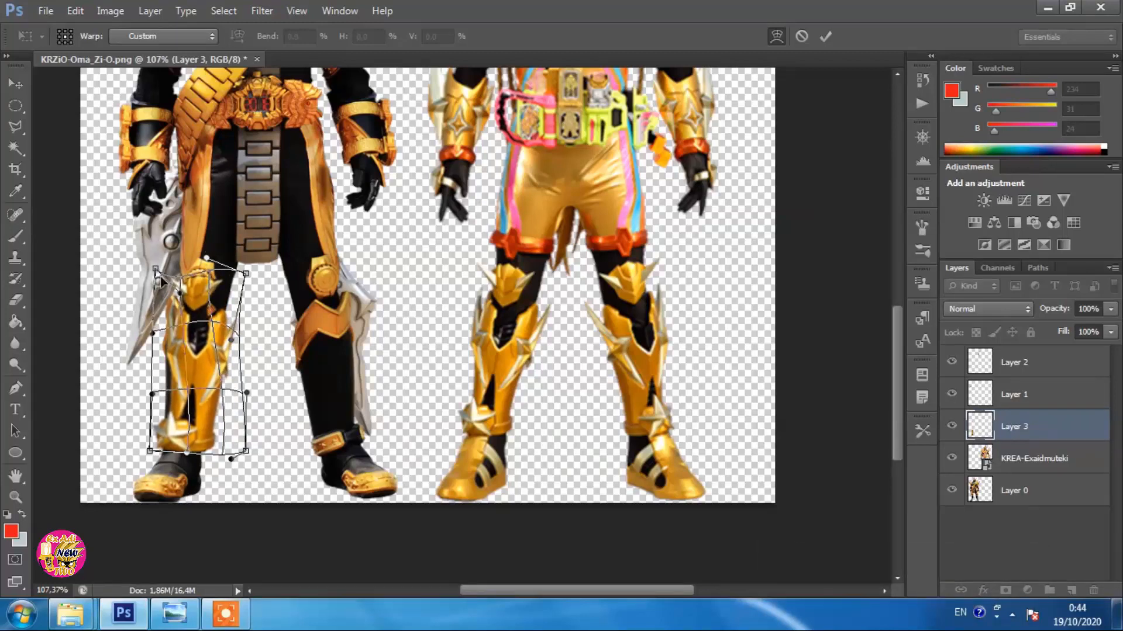
{"action": "left_click_drag", "start_coordinate": [155, 269], "coordinate": [184, 268]}
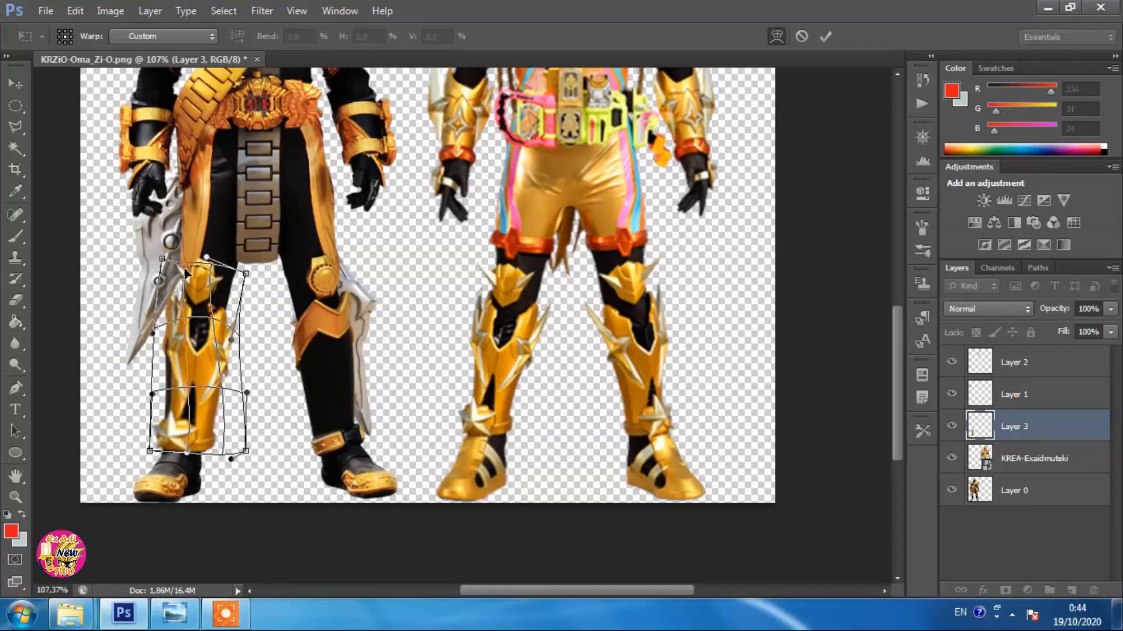
{"action": "left_click_drag", "start_coordinate": [175, 424], "coordinate": [172, 425]}
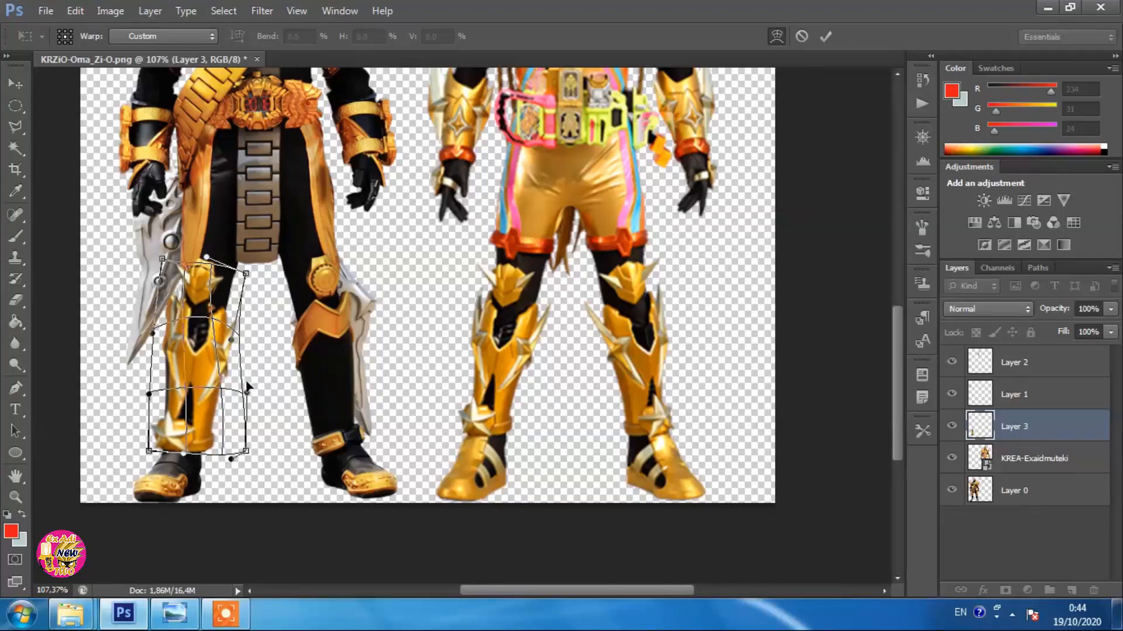
{"action": "left_click_drag", "start_coordinate": [247, 392], "coordinate": [240, 393]}
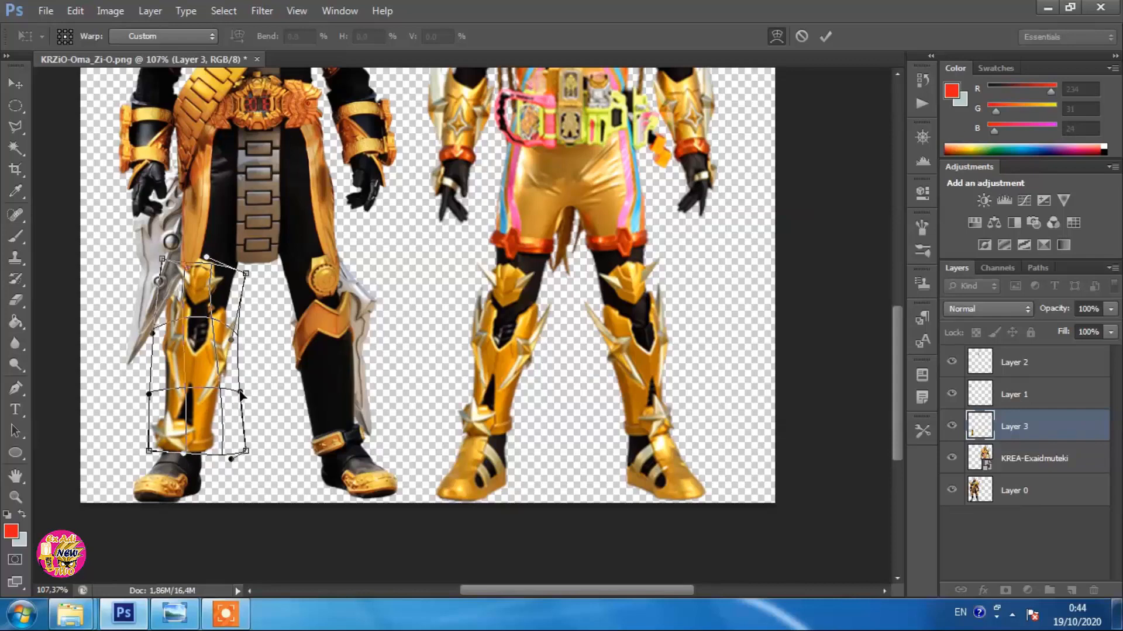
{"action": "key", "text": "Return"}
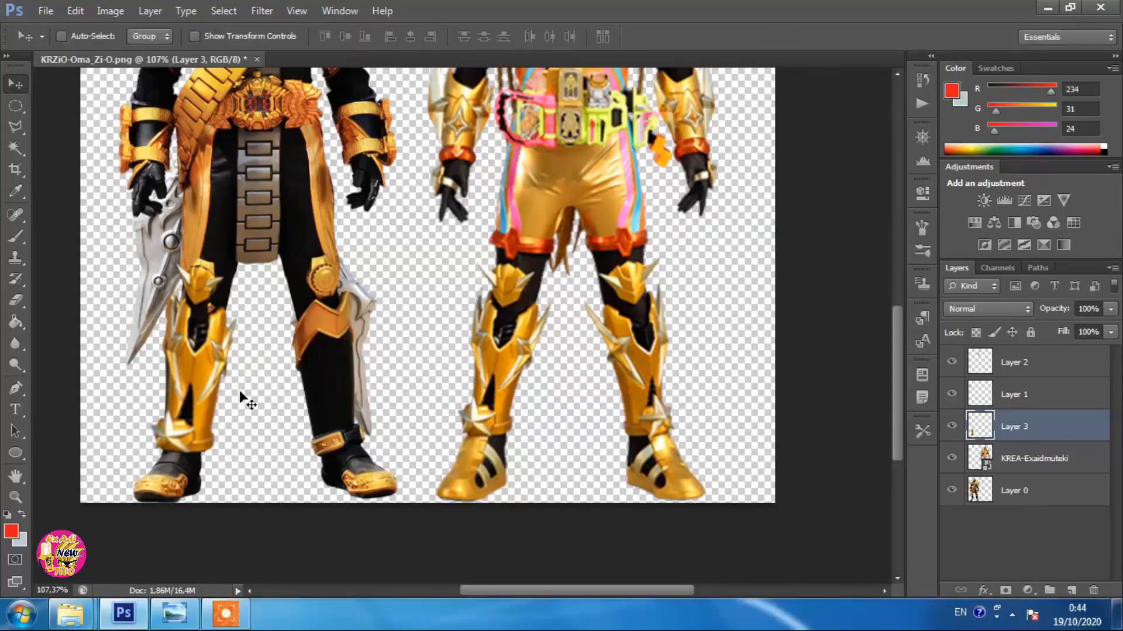
Delete the KREA-Exaidmuteki layer to remove the Ex-Aid figure from the document
{"action": "key", "text": "ctrl+0"}
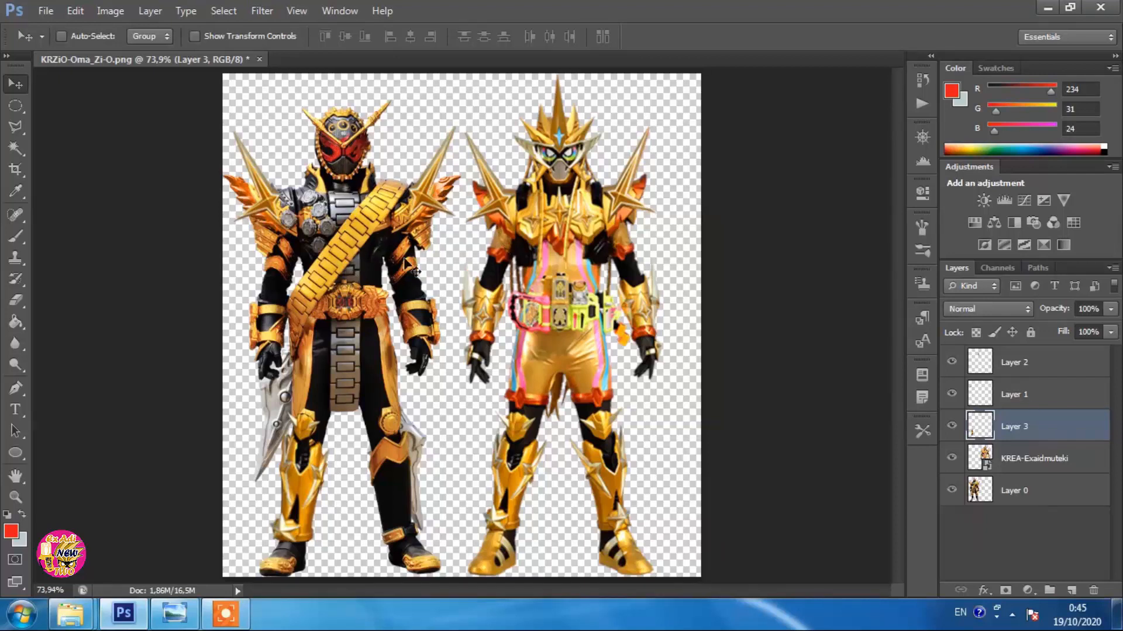
{"action": "left_click", "coordinate": [565, 240], "text": "ctrl"}
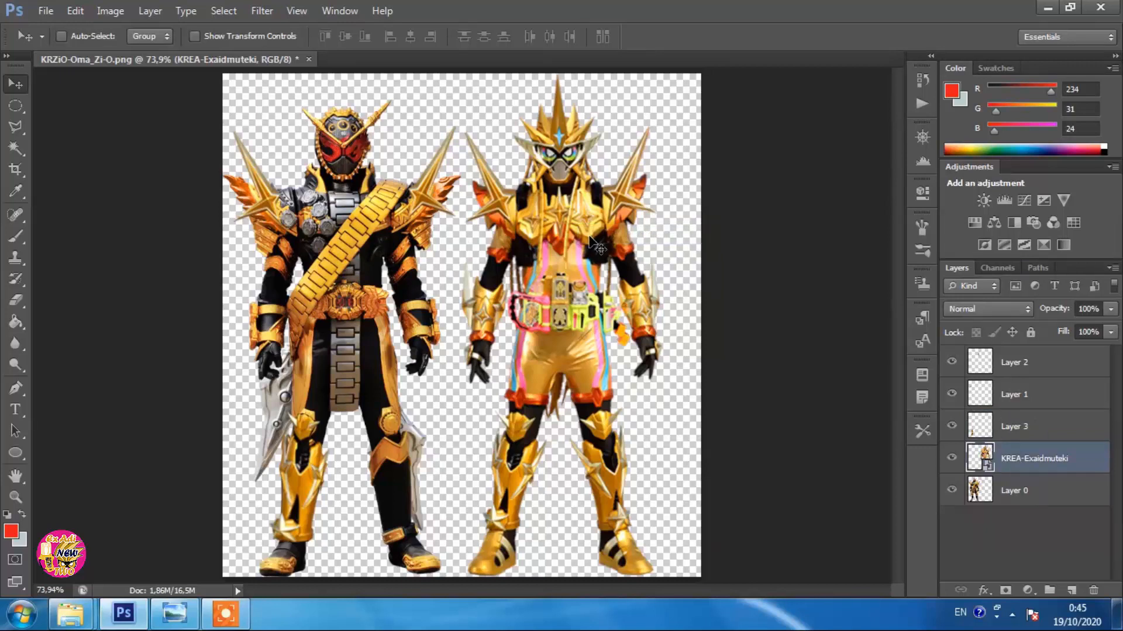
{"action": "right_click", "coordinate": [564, 200]}
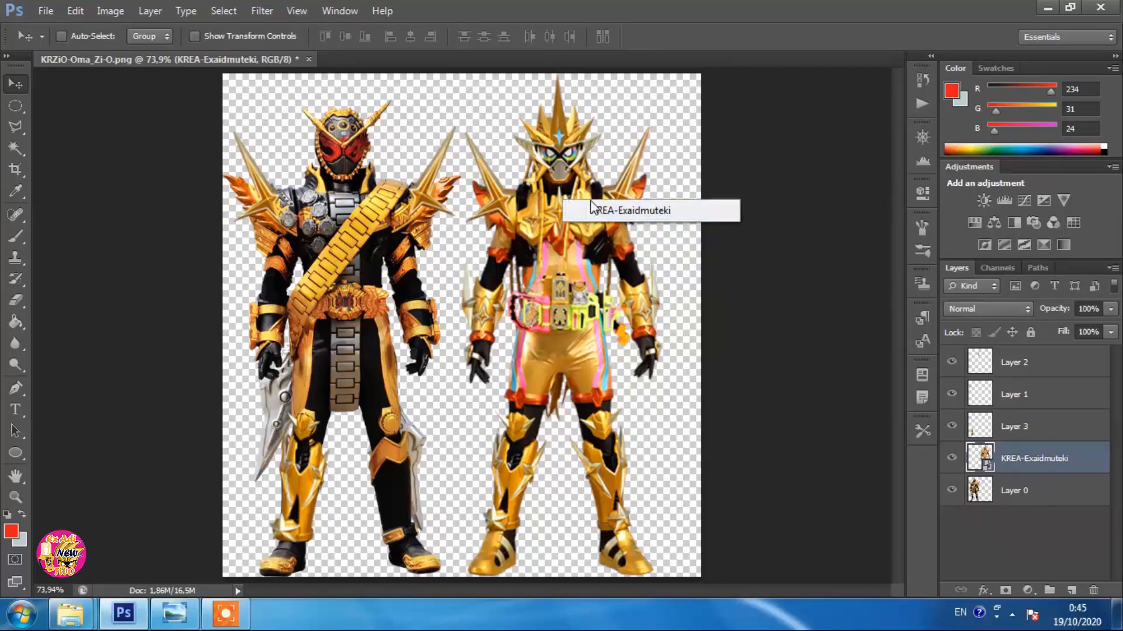
{"action": "left_click", "coordinate": [639, 211]}
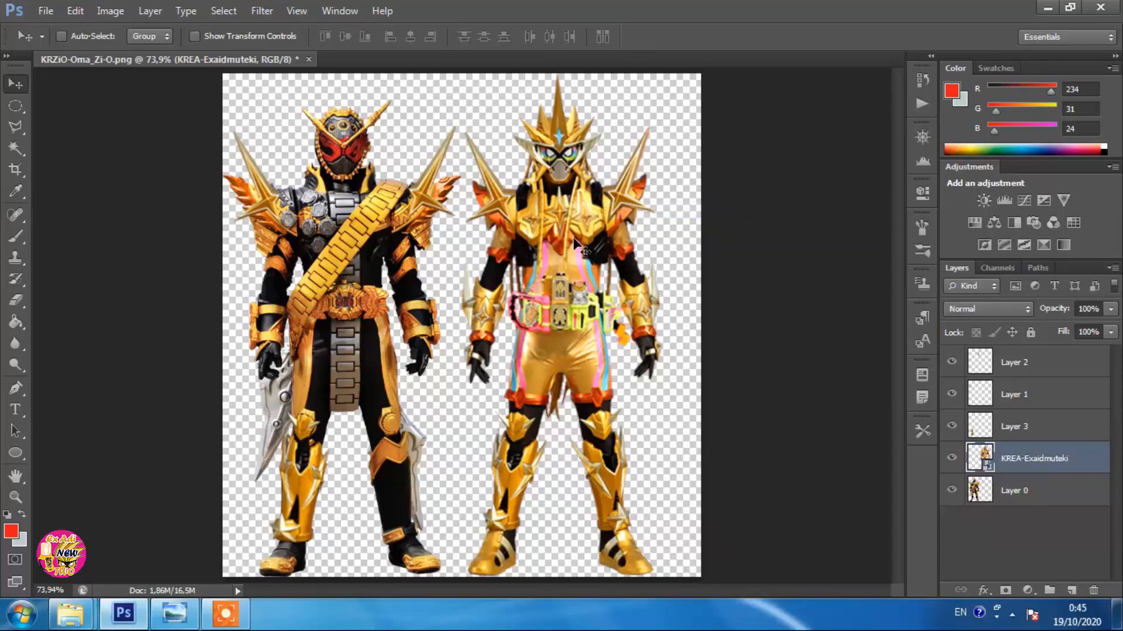
{"action": "right_click", "coordinate": [560, 204]}
{"action": "left_click", "coordinate": [575, 214]}
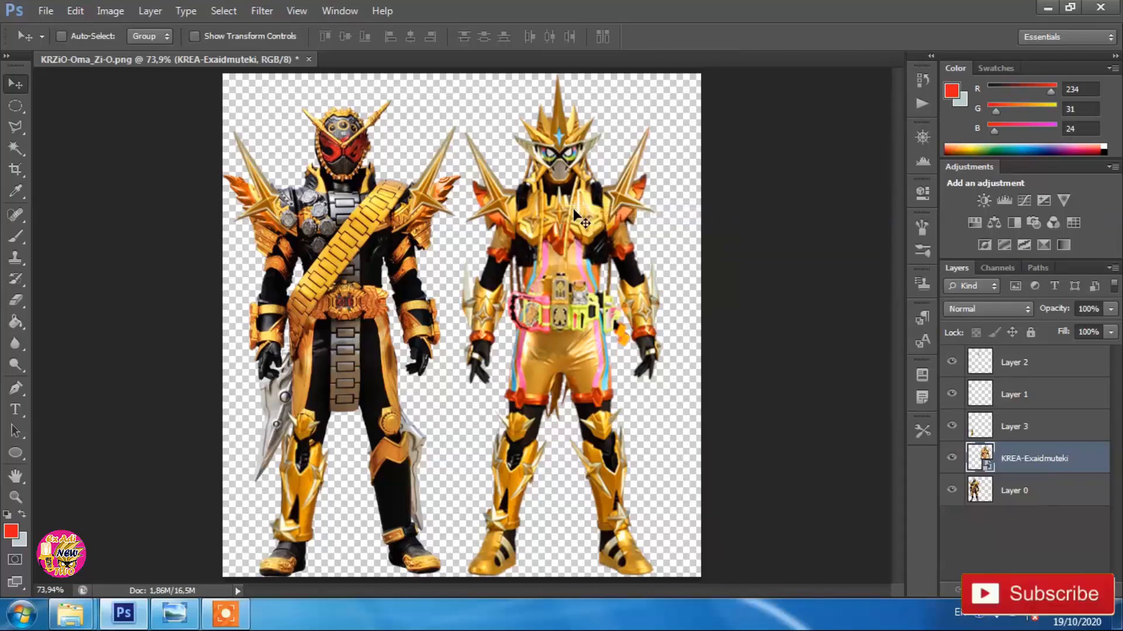
{"action": "right_click", "coordinate": [574, 210]}
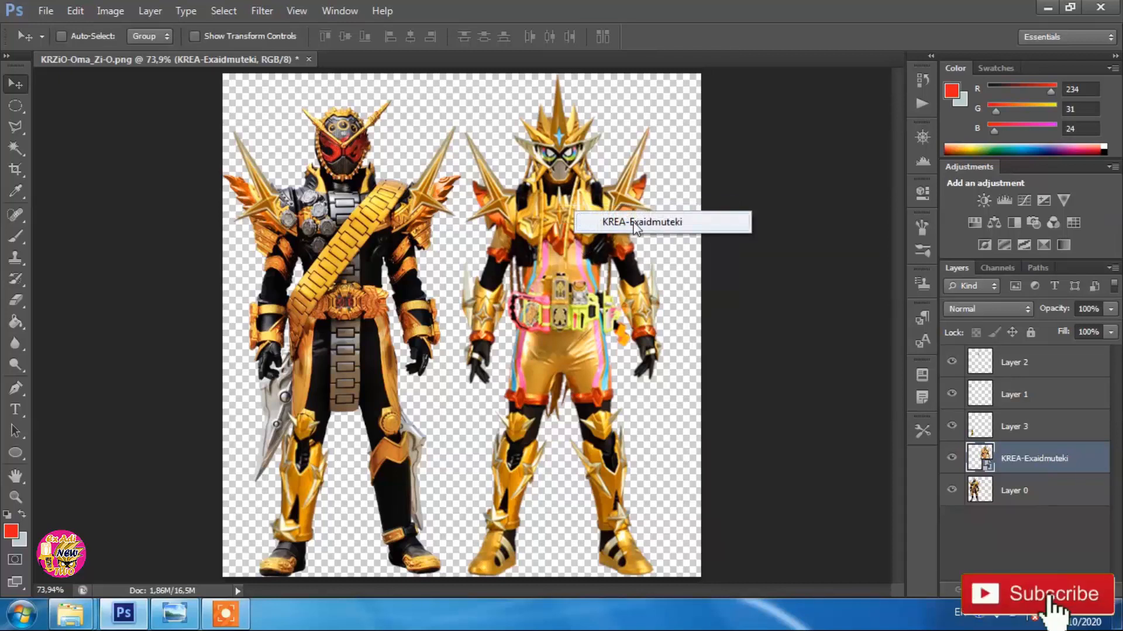
{"action": "left_click", "coordinate": [652, 223]}
{"action": "key", "text": "Delete"}
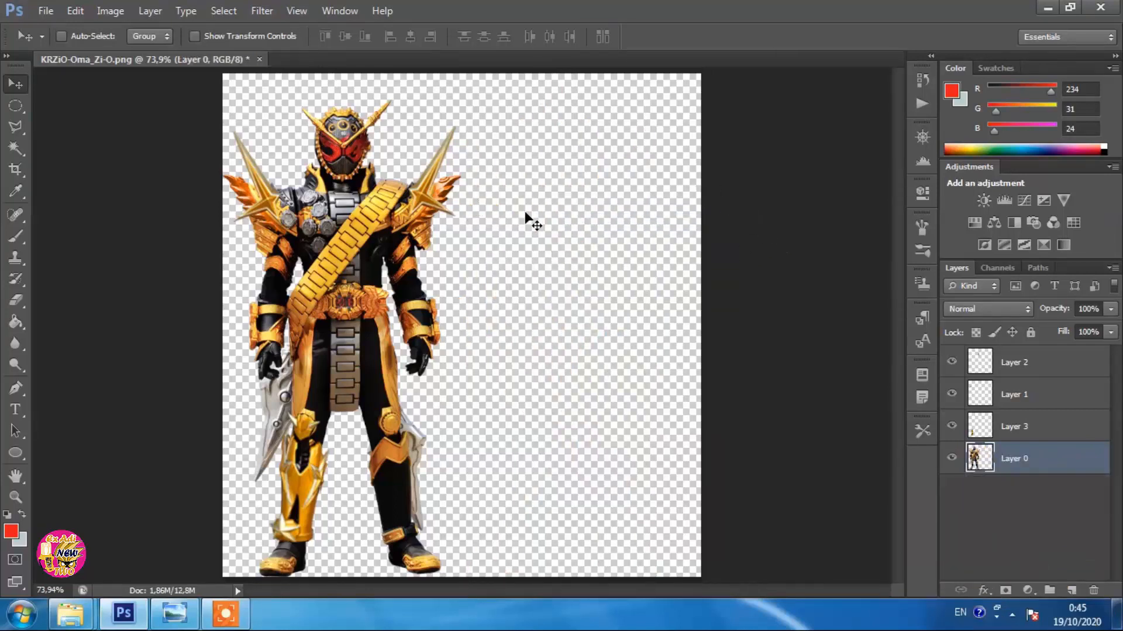
Crop the canvas tightly around the Oma Zi-O figure, cutting off the empty area beside it and trimming its height slightly
{"action": "left_click", "coordinate": [16, 170]}
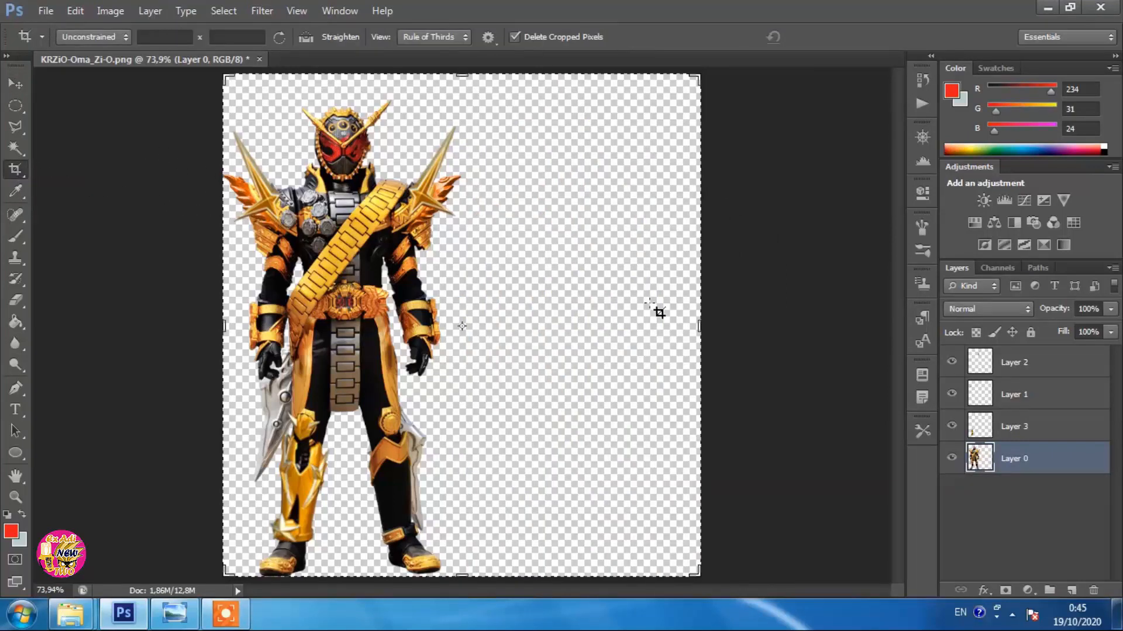
{"action": "left_click_drag", "start_coordinate": [700, 325], "coordinate": [579, 325]}
{"action": "left_click_drag", "start_coordinate": [455, 70], "coordinate": [461, 82]}
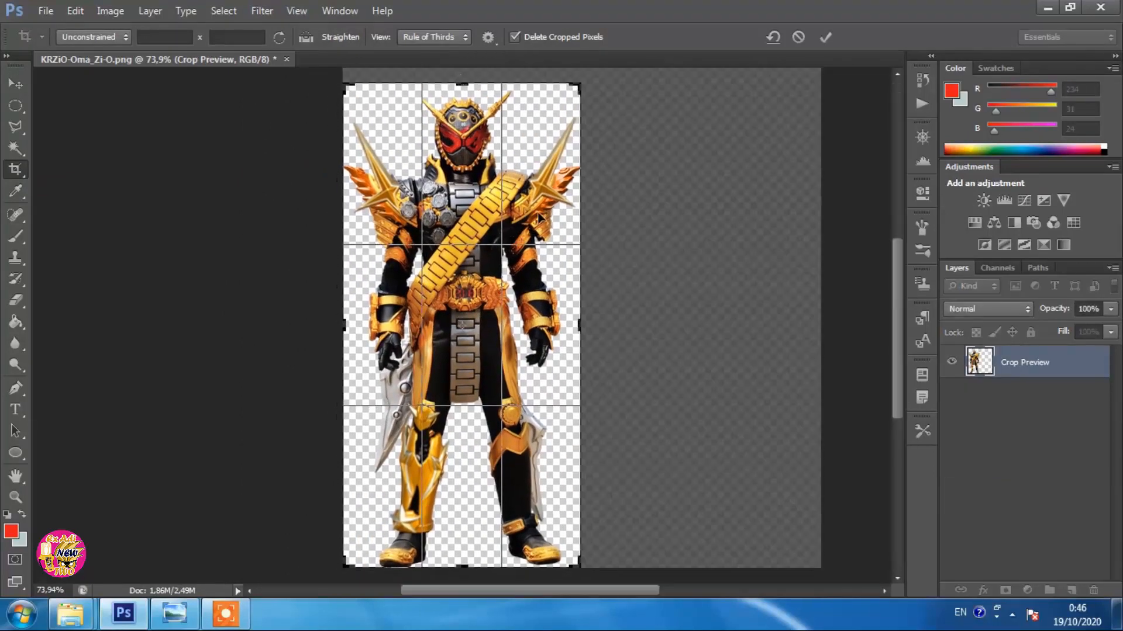
{"action": "key", "text": "Return"}
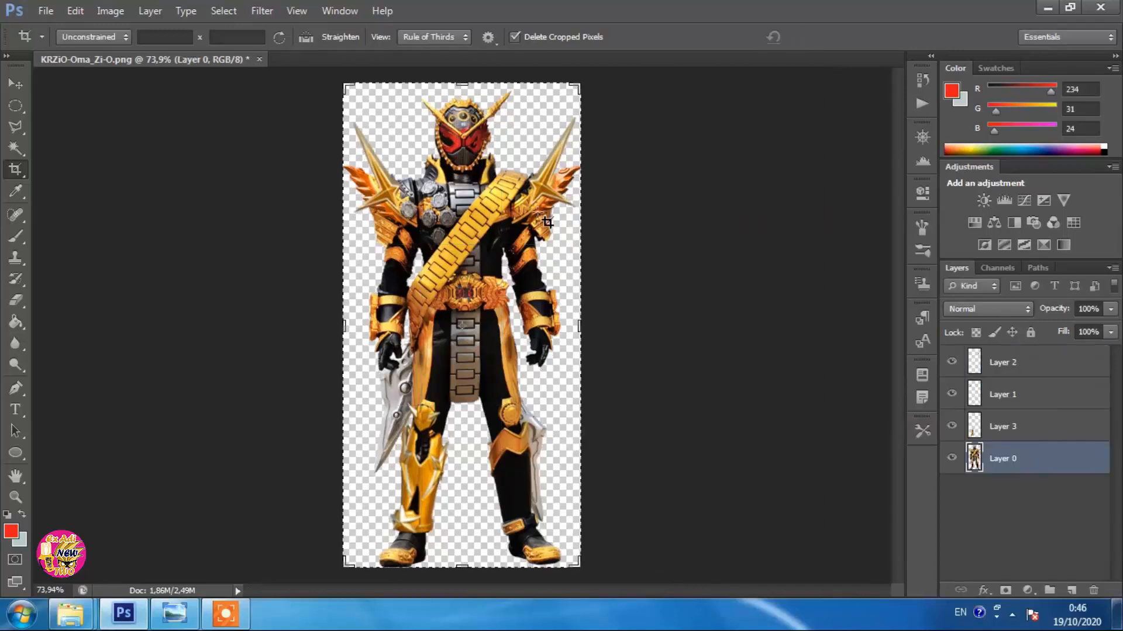
Save the merged figure as a PNG copy named "oma zio hypermuteki" in the form folder, with smallest compression and no interlacing
{"action": "left_click", "coordinate": [16, 85]}
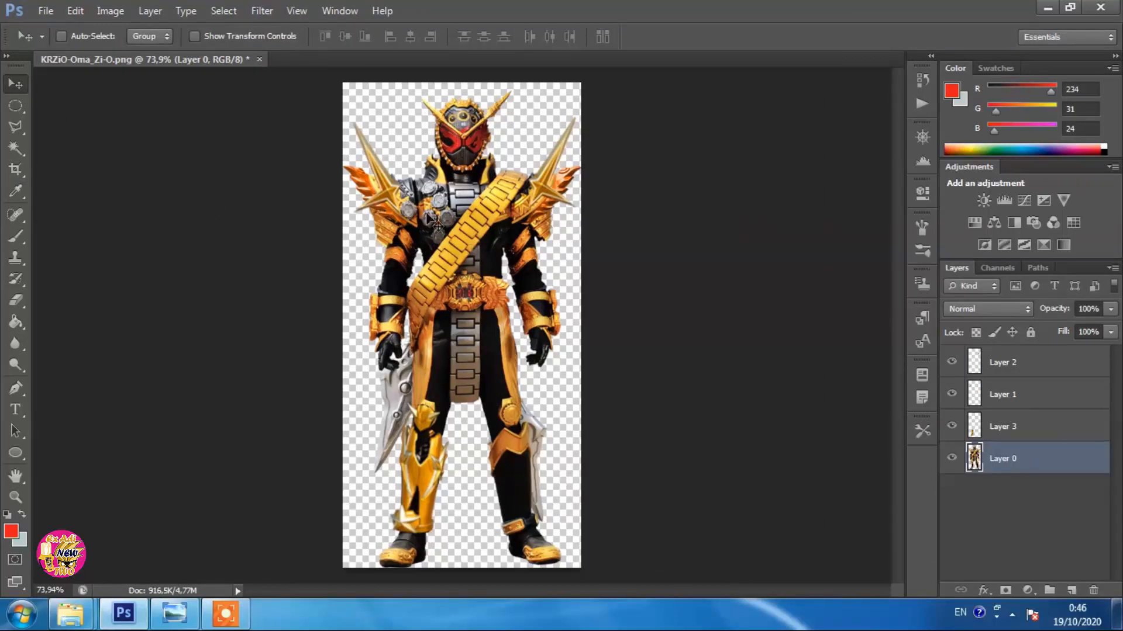
{"action": "left_click", "coordinate": [45, 11]}
{"action": "left_click", "coordinate": [42, 12]}
{"action": "left_click", "coordinate": [42, 12]}
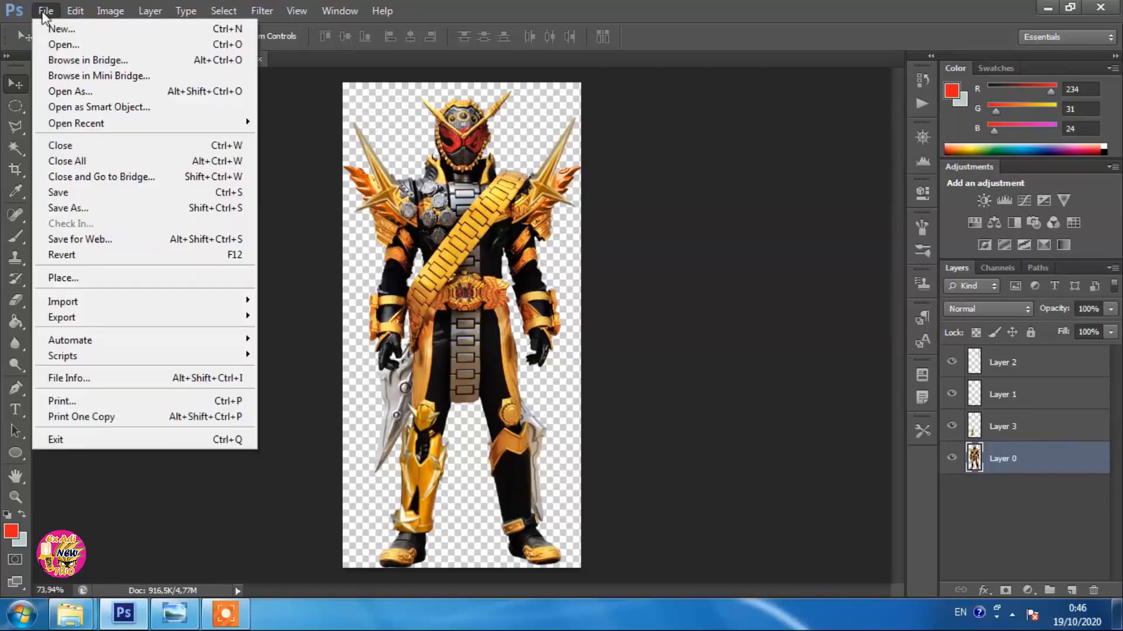
{"action": "left_click", "coordinate": [73, 209]}
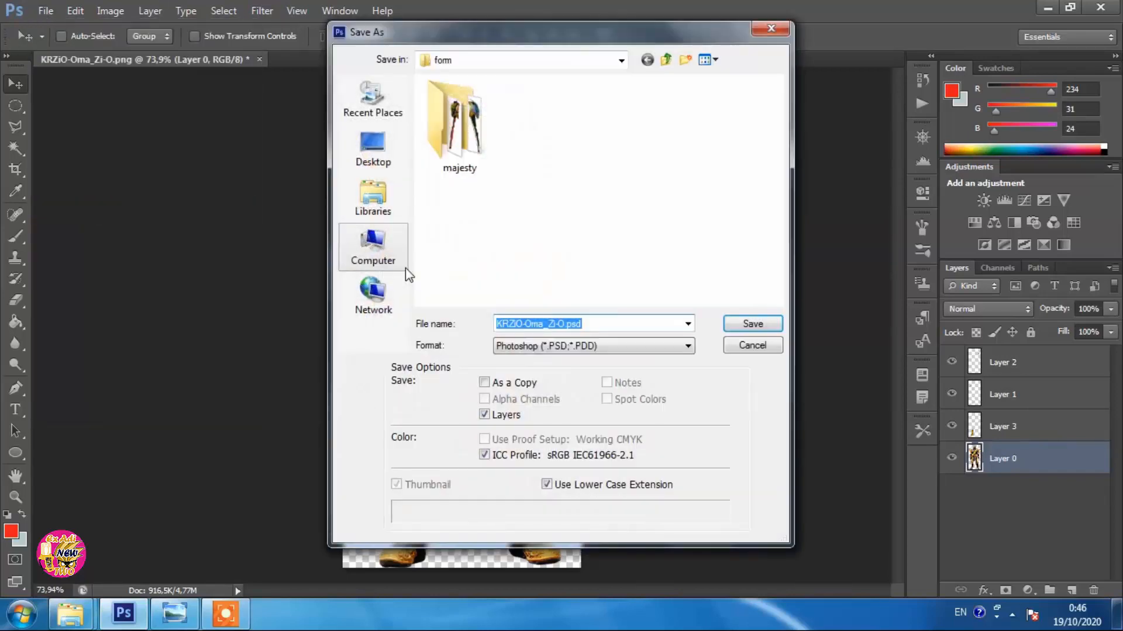
{"action": "left_click", "coordinate": [548, 350]}
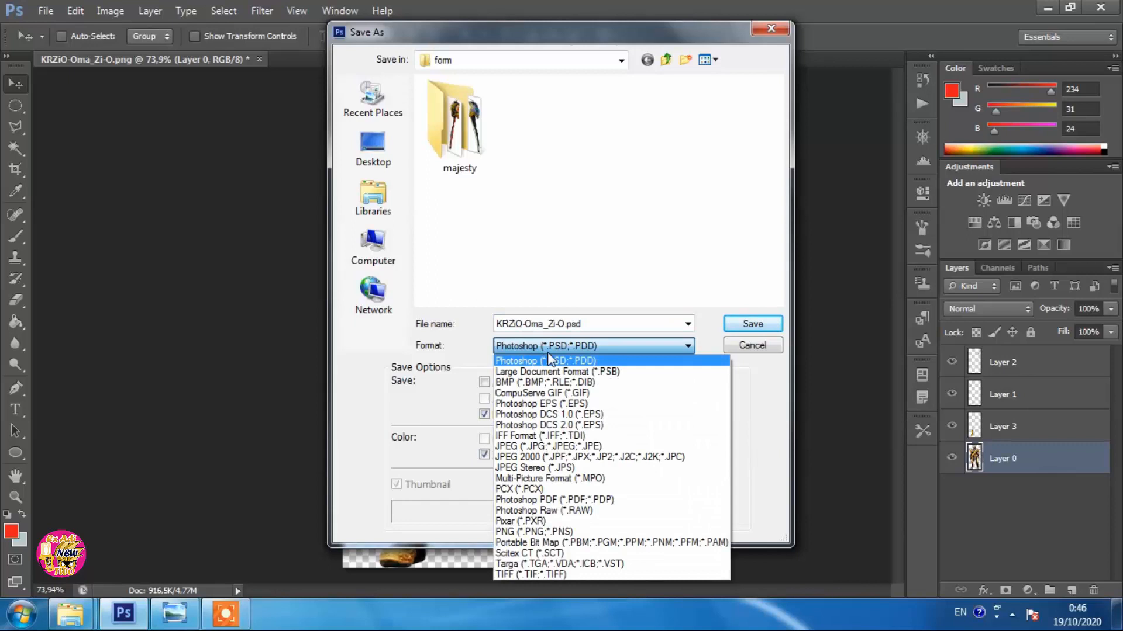
{"action": "left_click", "coordinate": [536, 532]}
{"action": "left_click", "coordinate": [564, 324]}
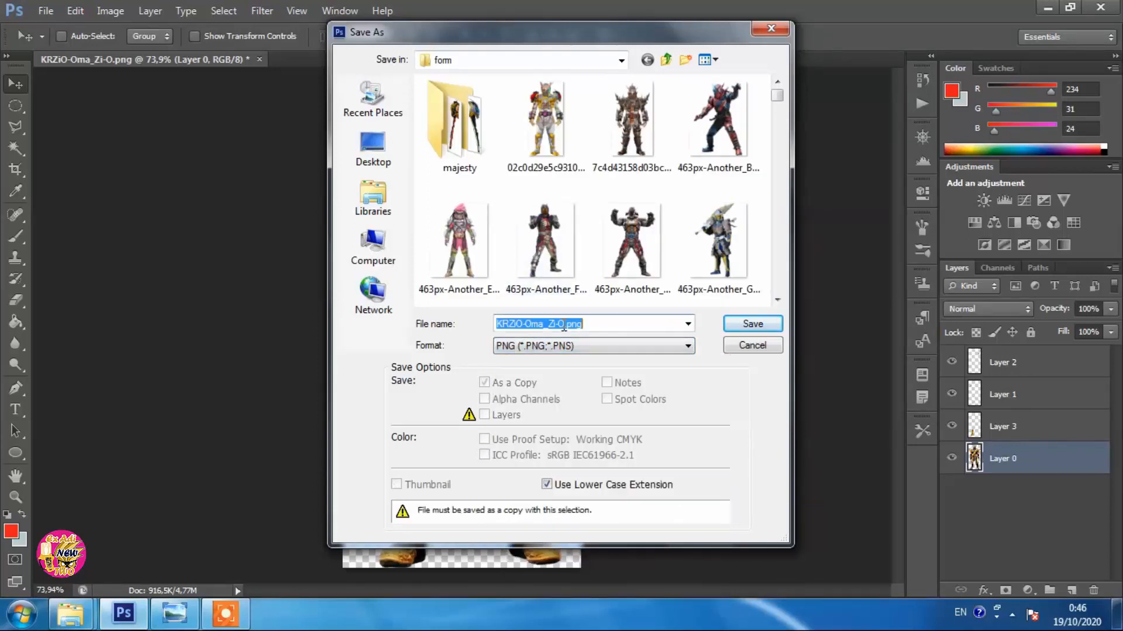
{"action": "type", "text": "oma"}
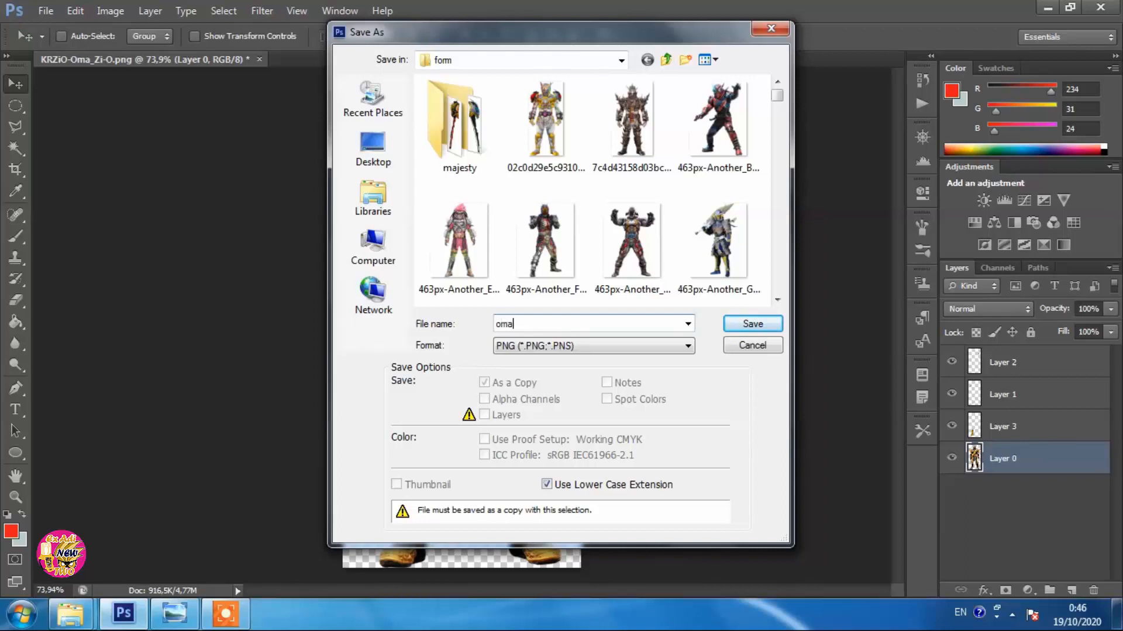
{"action": "type", "text": " zio hypermuteki"}
{"action": "key", "text": "Return"}
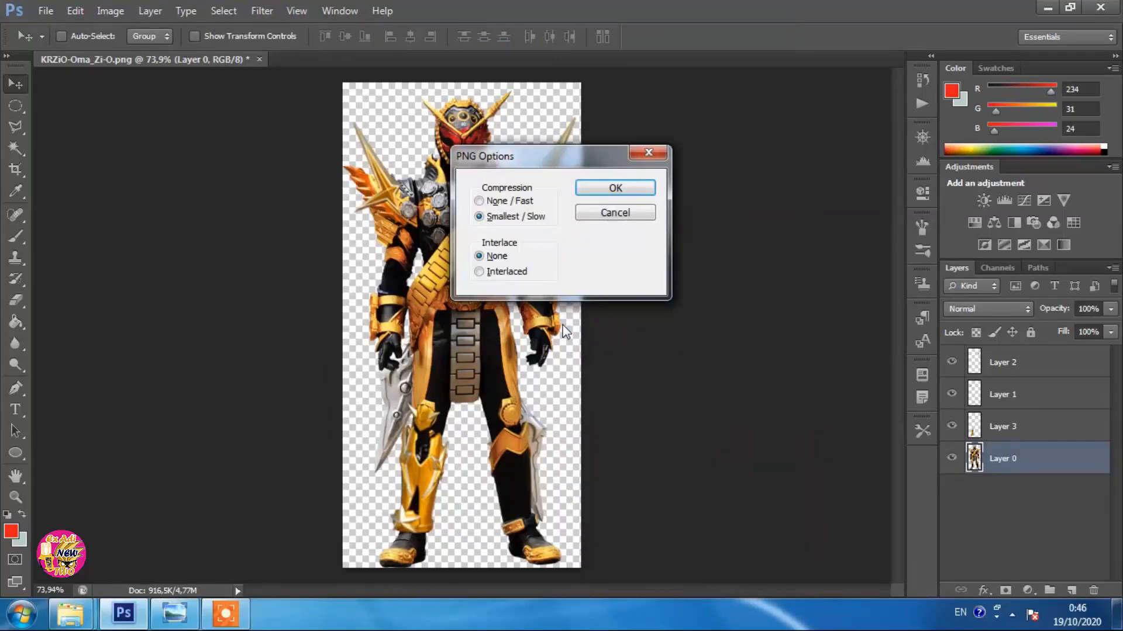
{"action": "key", "text": "Return"}
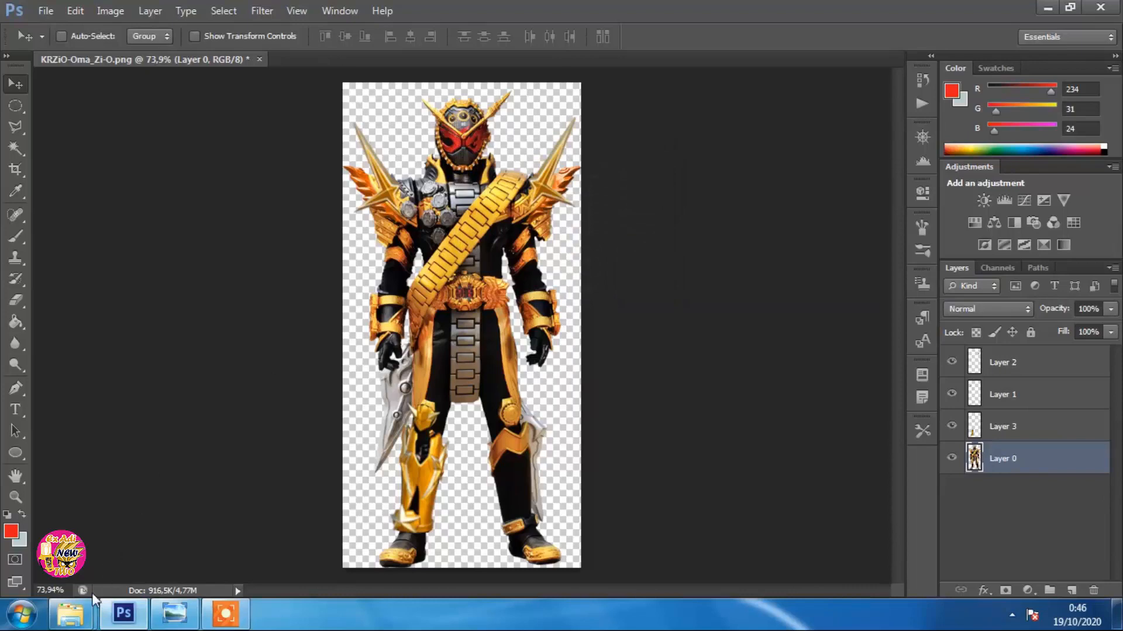
Switch to Windows Explorer and open "oma zio hypermuteki.png" from the form folder in Windows Photo Viewer to check the image
{"action": "left_click", "coordinate": [70, 613]}
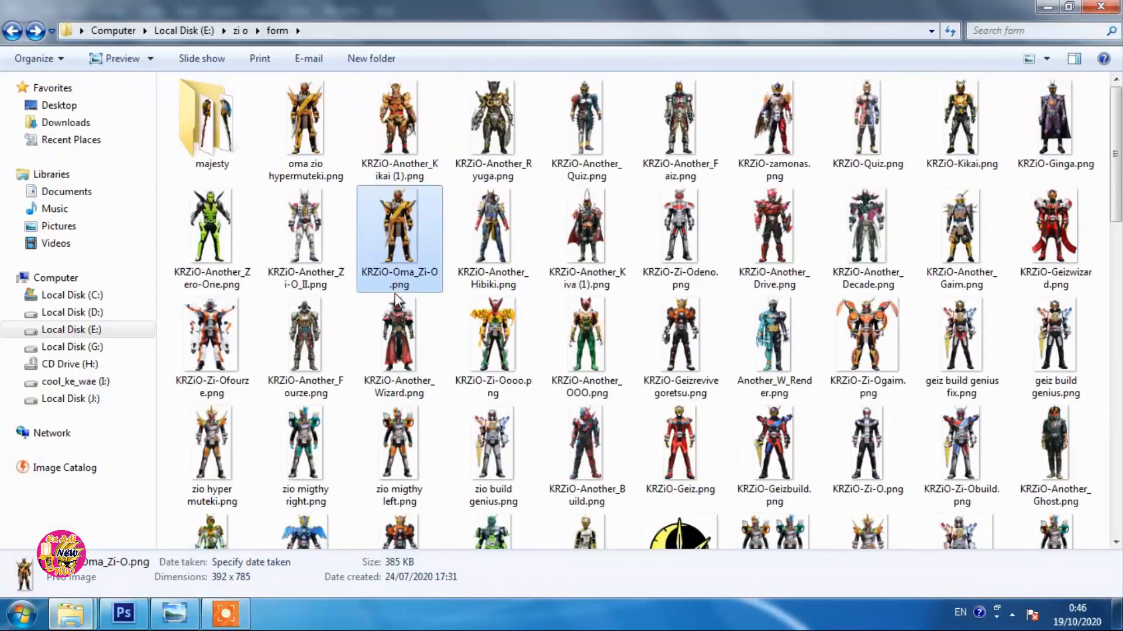
{"action": "double_click", "coordinate": [305, 123]}
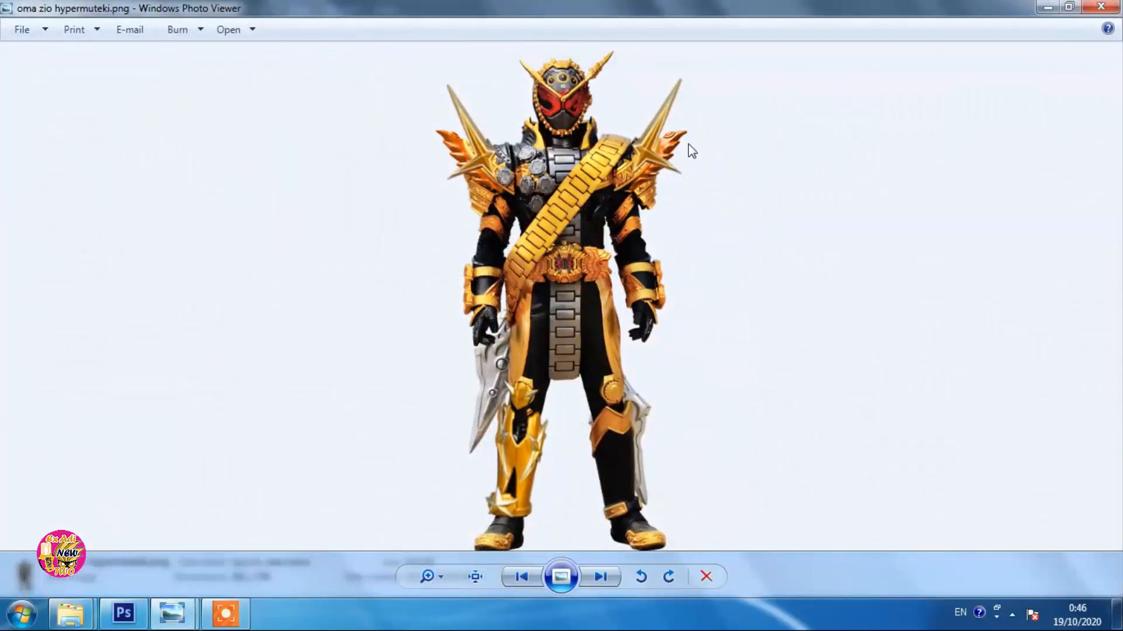